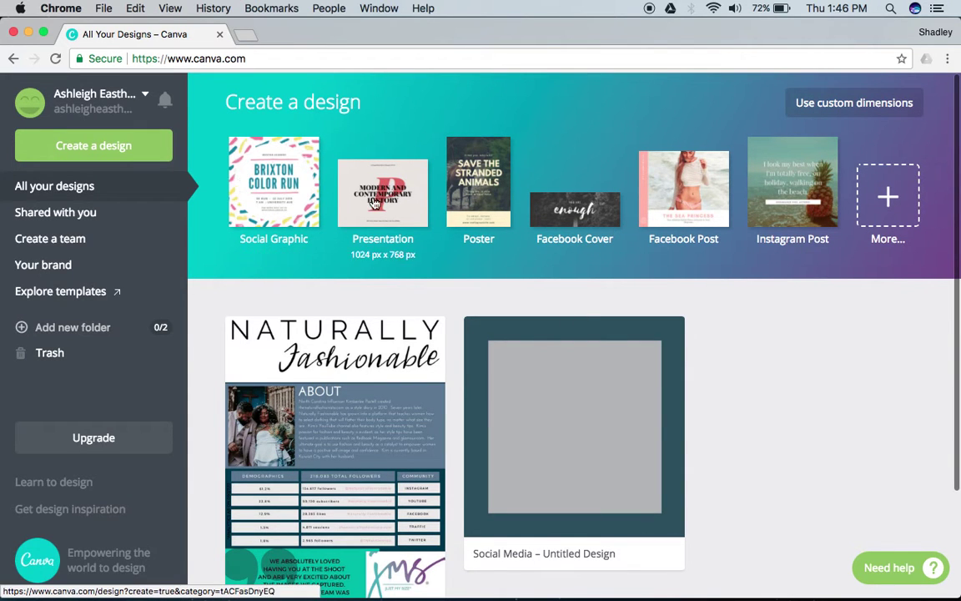
Browse the full catalogue of design types, including documents, blogging, marketing, events and ads, and return to the designs overview.
left_click(905, 215)
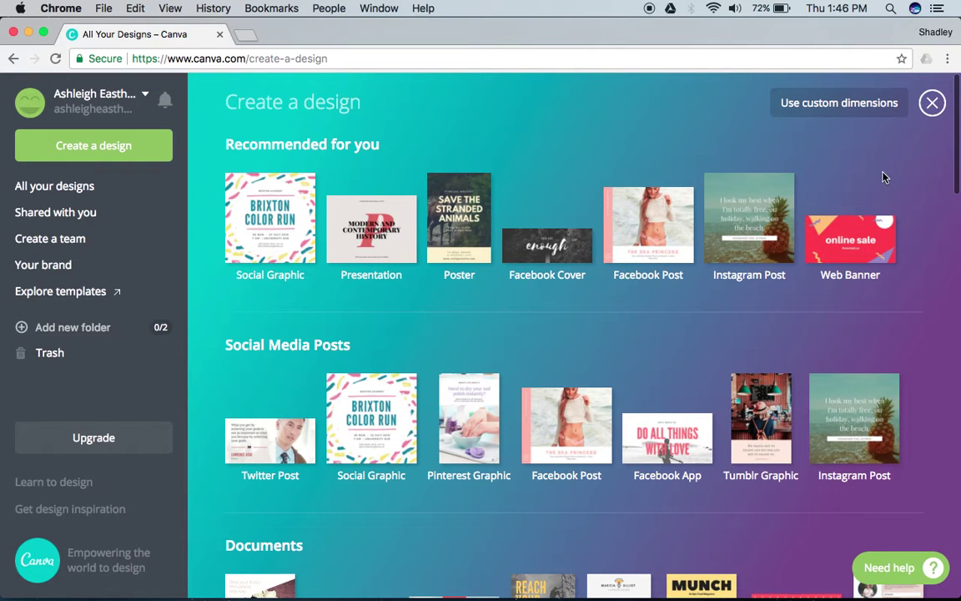
scroll(885, 176, "down", 10)
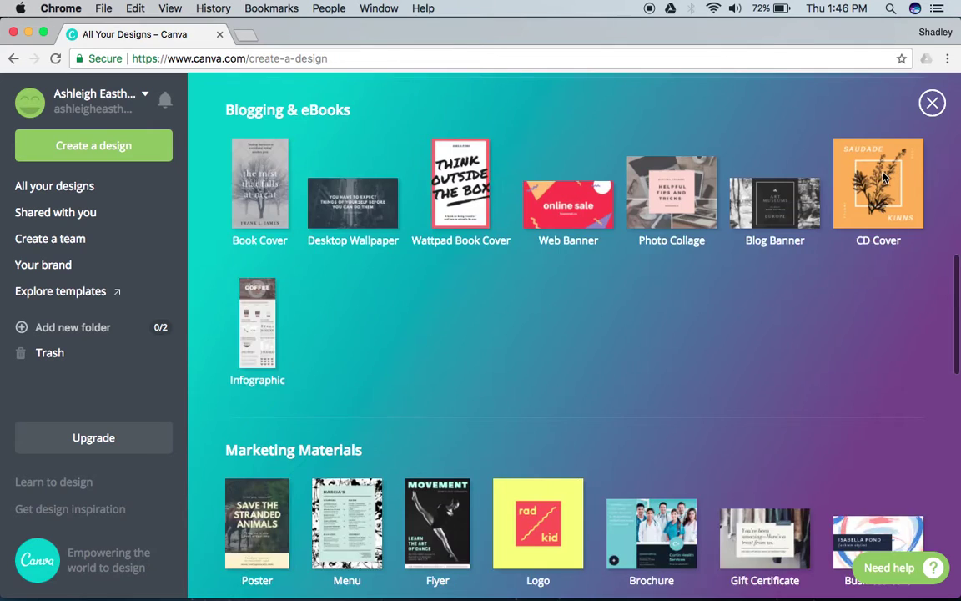
scroll(884, 177, "down", 12)
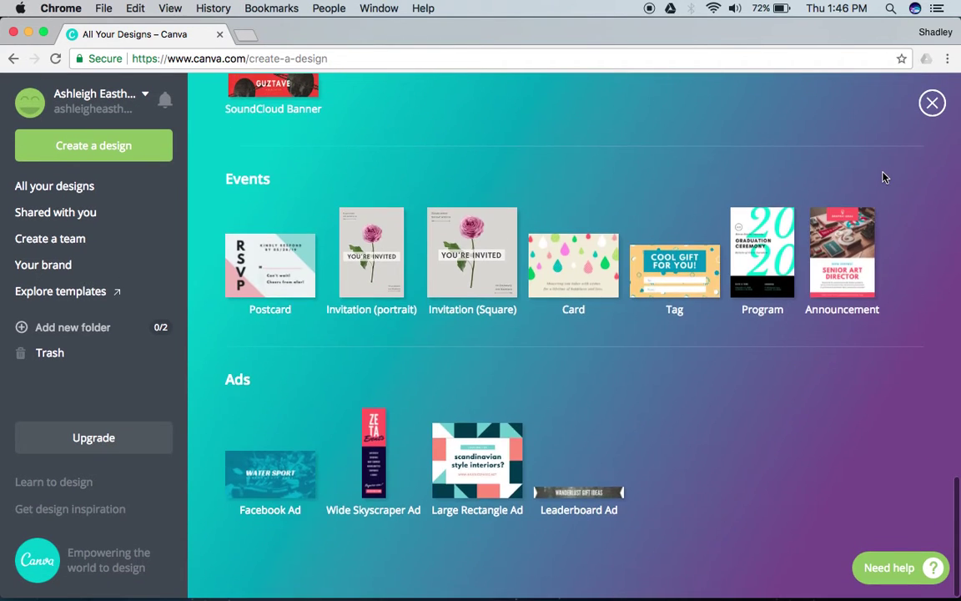
scroll(884, 177, "up", 15)
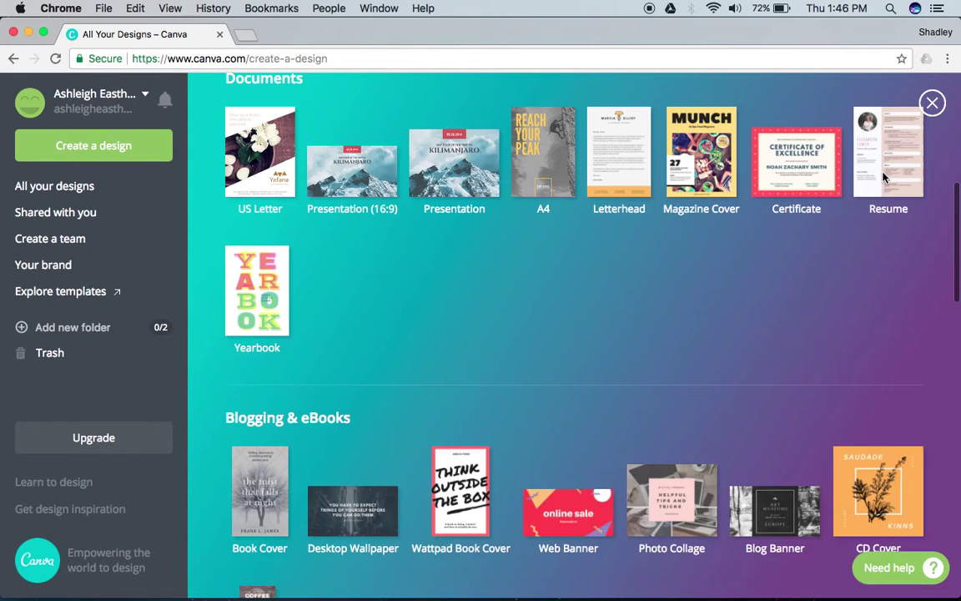
scroll(884, 177, "up", 1)
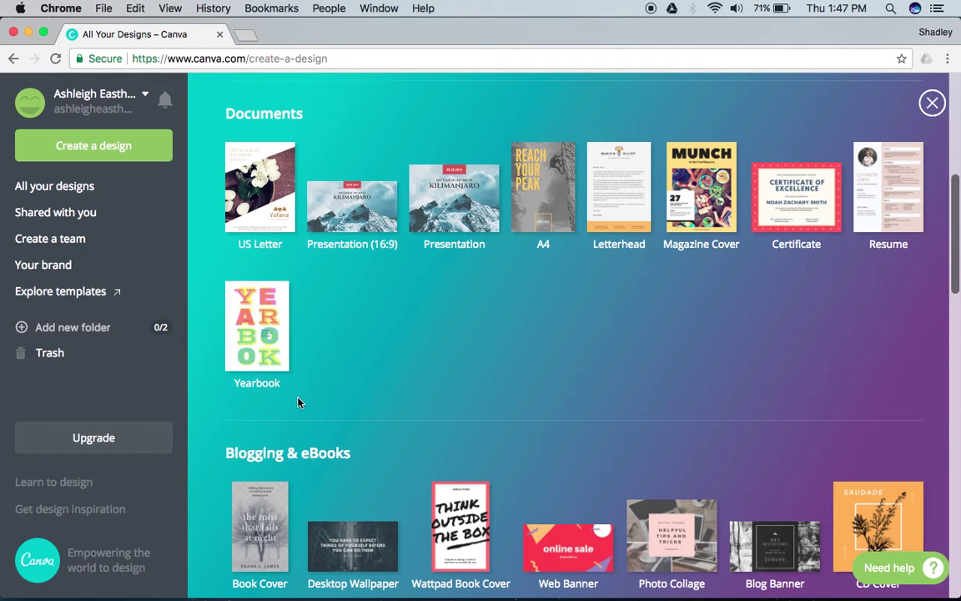
scroll(833, 236, "down", 5)
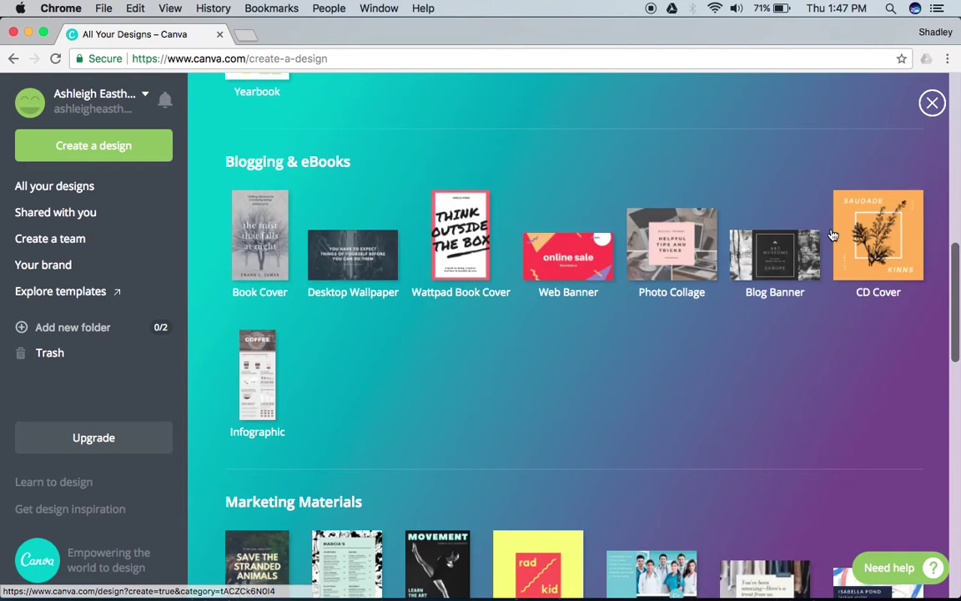
scroll(833, 236, "down", 6)
scroll(833, 236, "up", 5)
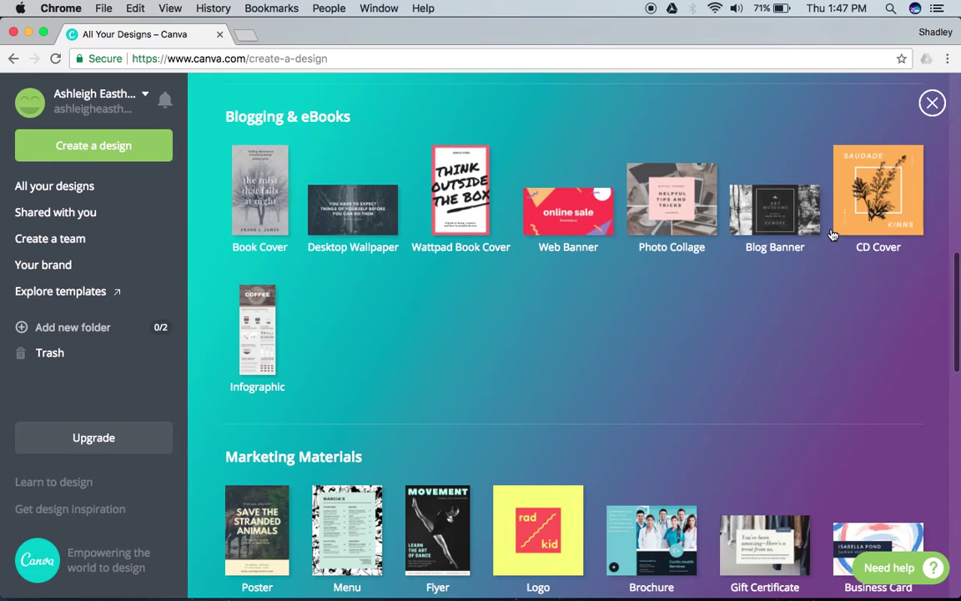
scroll(833, 236, "up", 8)
left_click(933, 104)
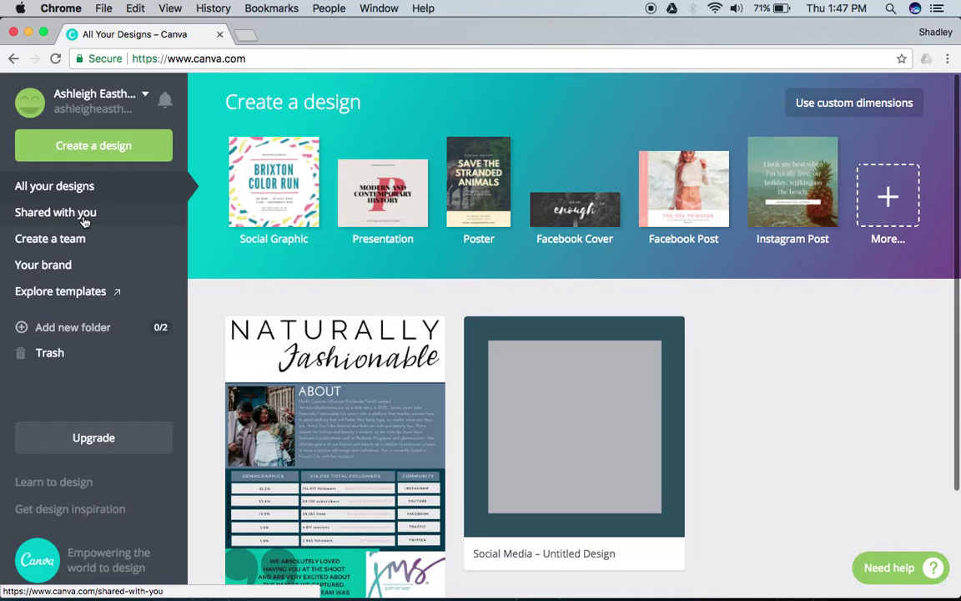
Open the existing Naturally Fashionable media kit design for editing and enlarge its first page to 75%.
left_click(286, 344)
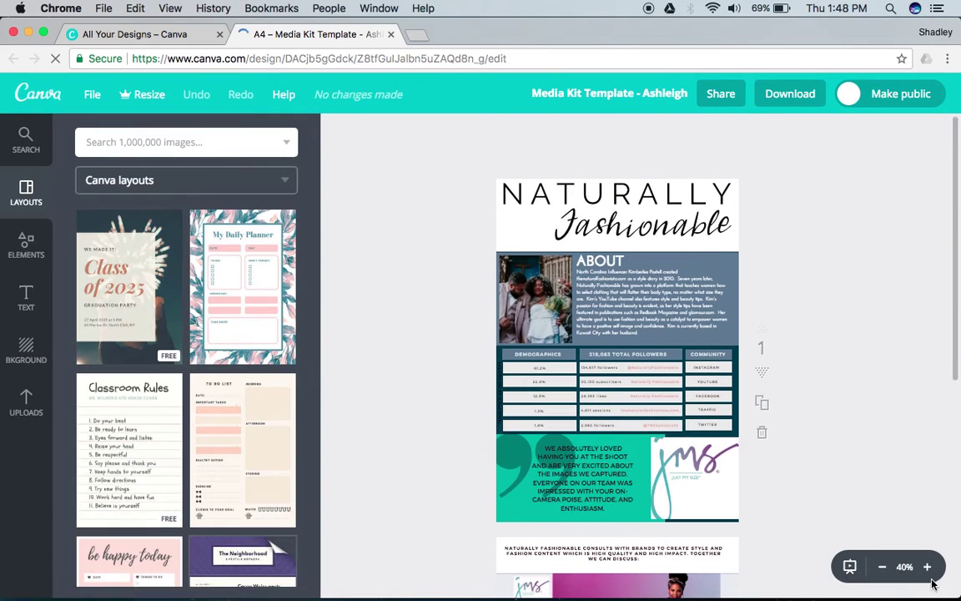
scroll(802, 563, "down", 1)
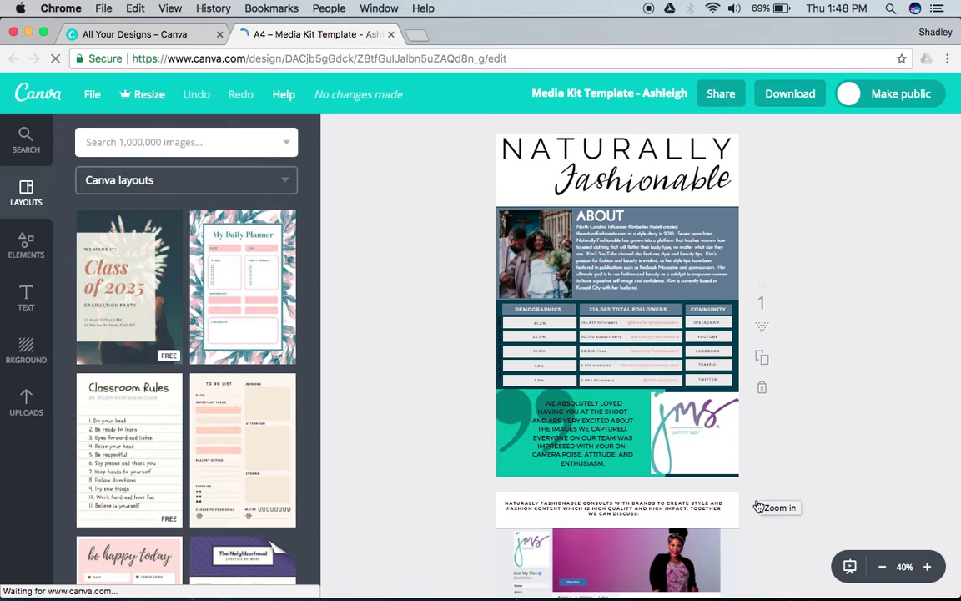
scroll(799, 484, "down", 1)
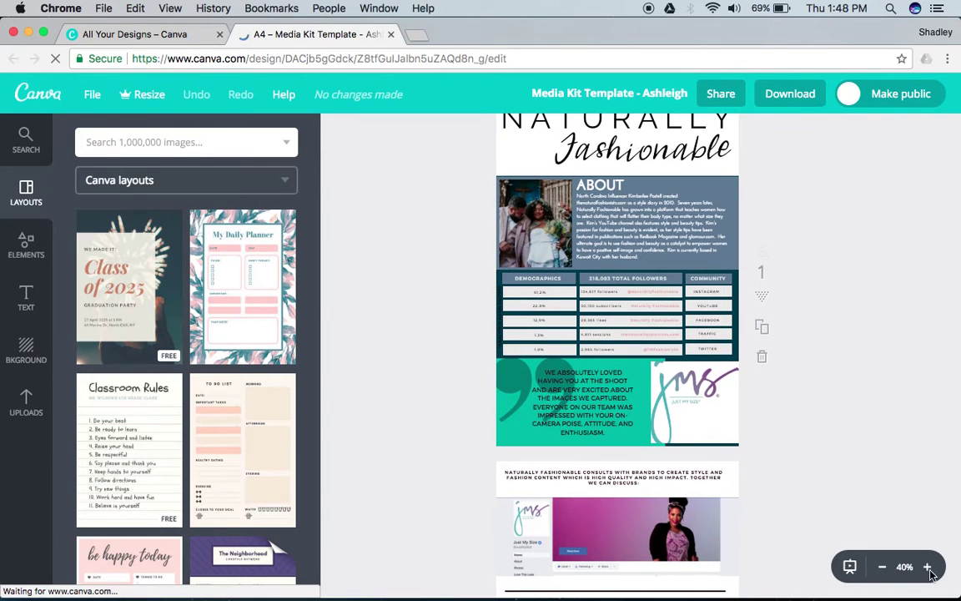
scroll(926, 571, "down", 1)
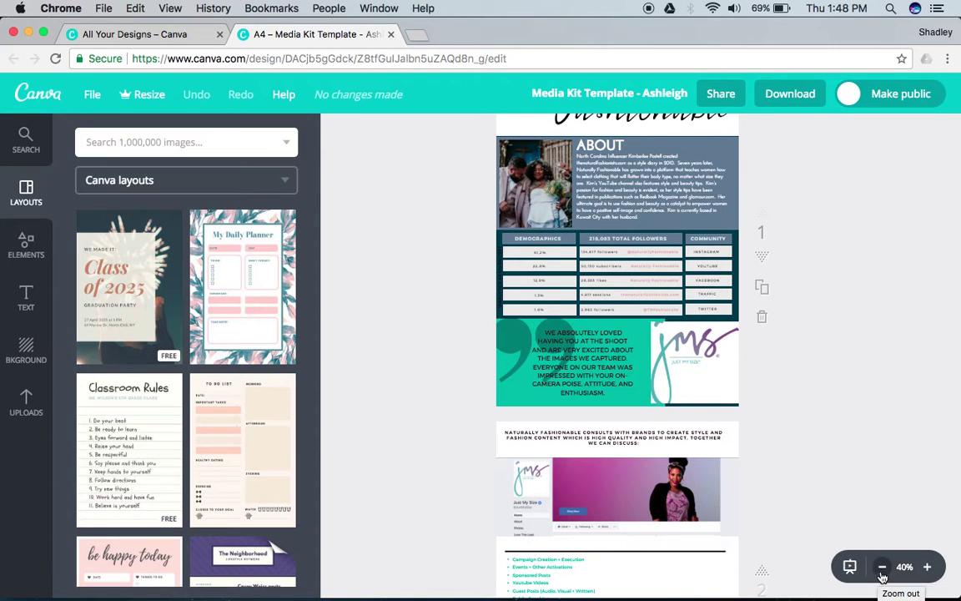
left_click(934, 572)
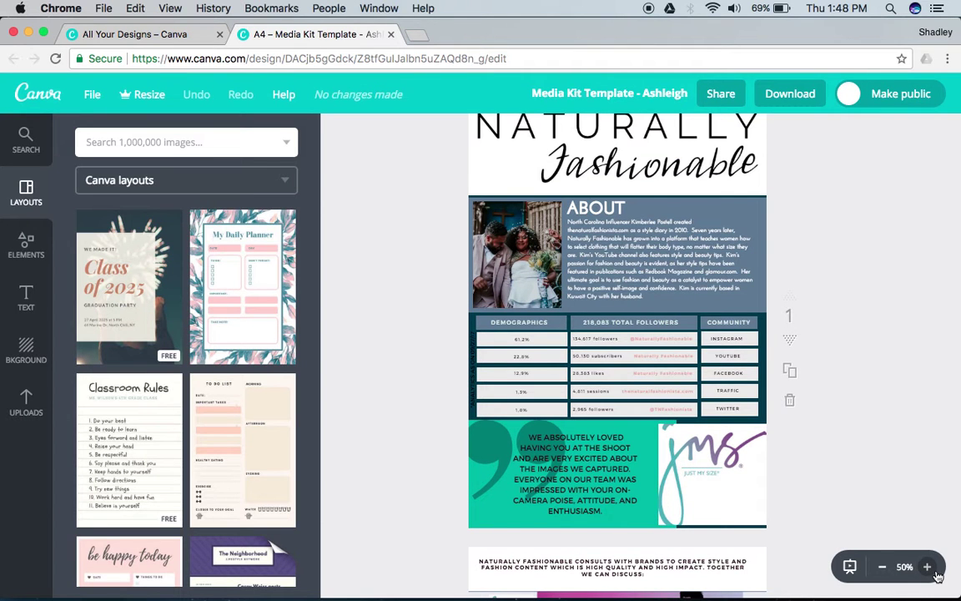
left_click(927, 567)
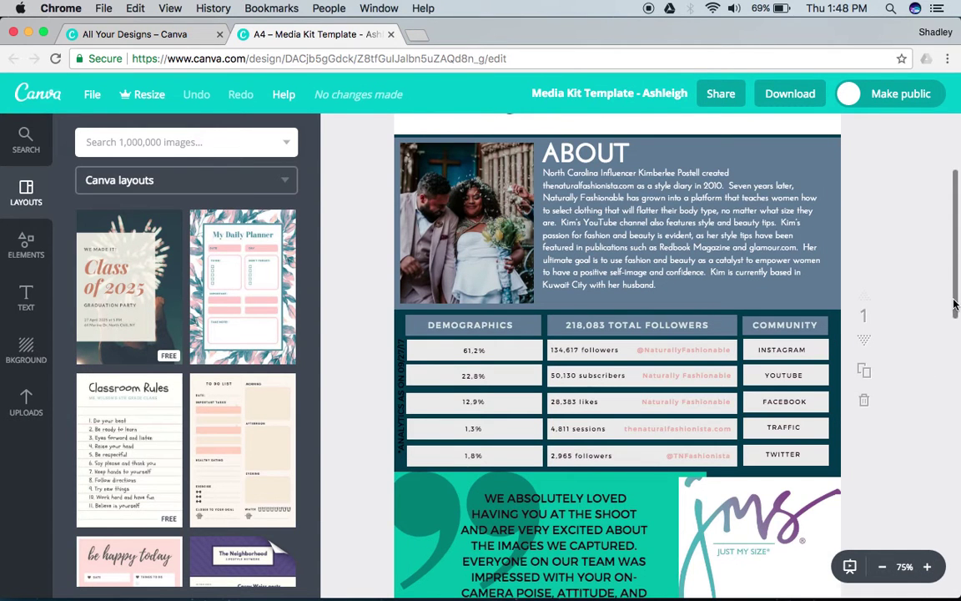
scroll(955, 304, "up", 5)
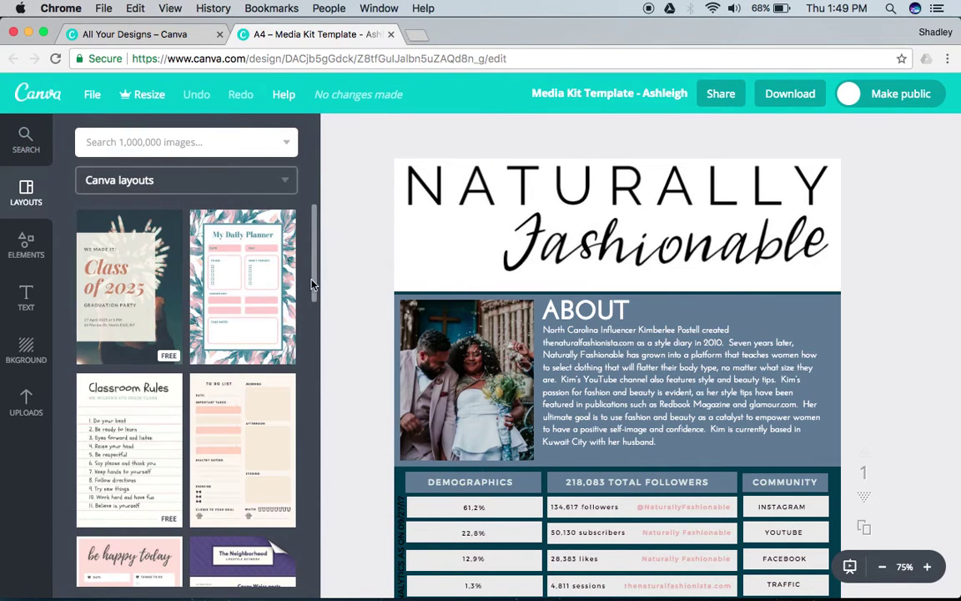
Look through the Canva layouts and their source options, as well as the element and text collections.
scroll(315, 317, "down", 2)
scroll(317, 442, "down", 10)
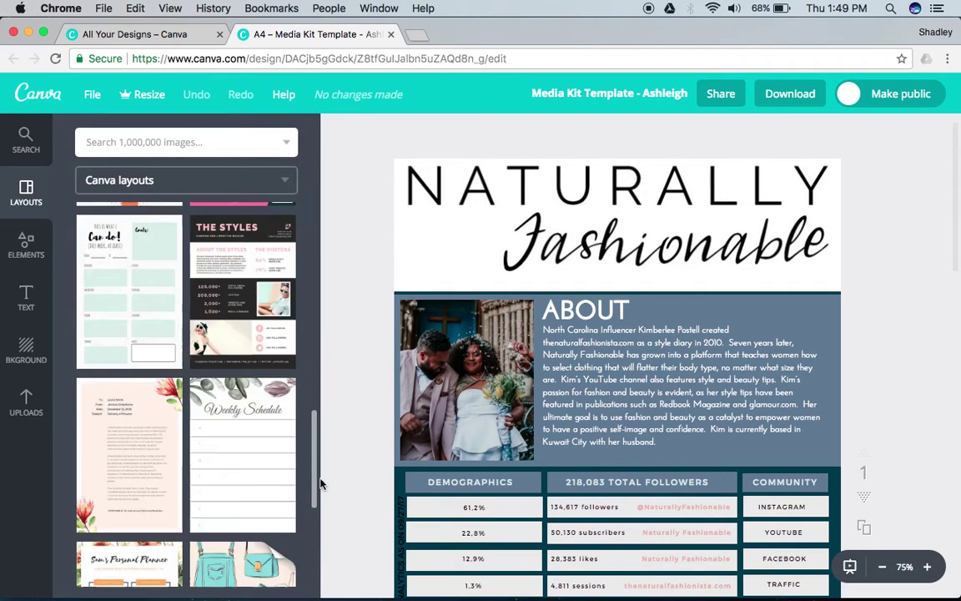
scroll(315, 467, "up", 15)
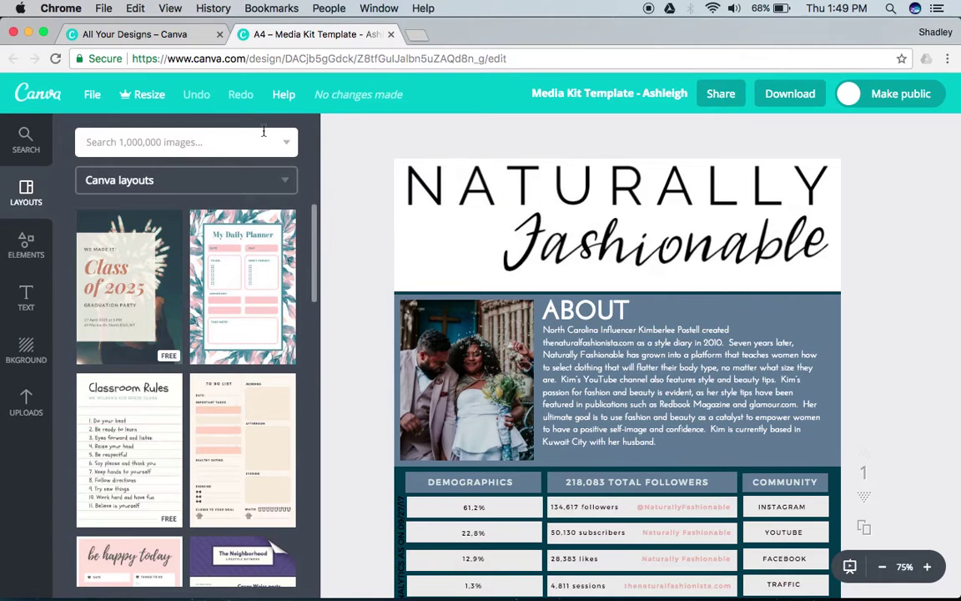
left_click(286, 181)
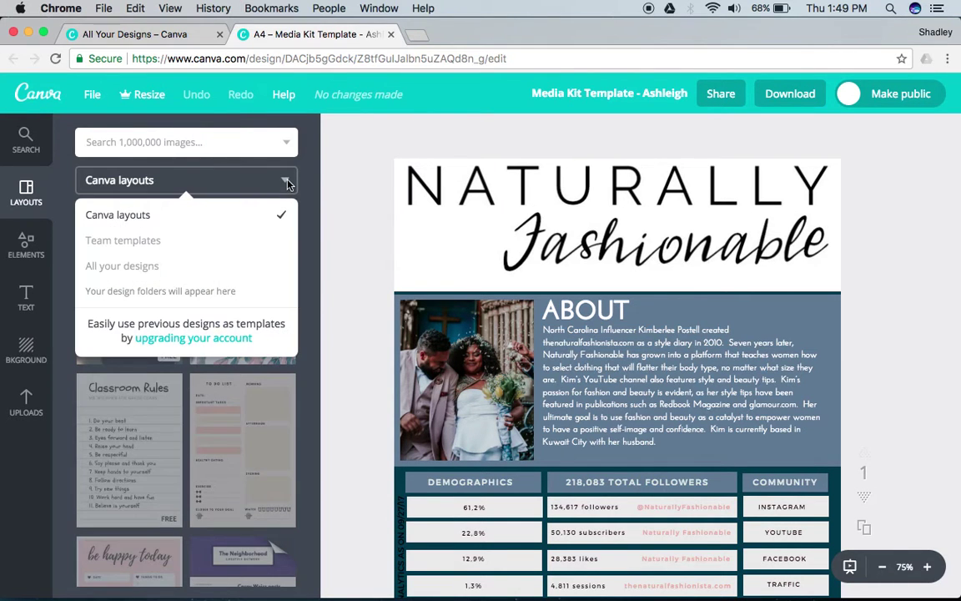
left_click(286, 181)
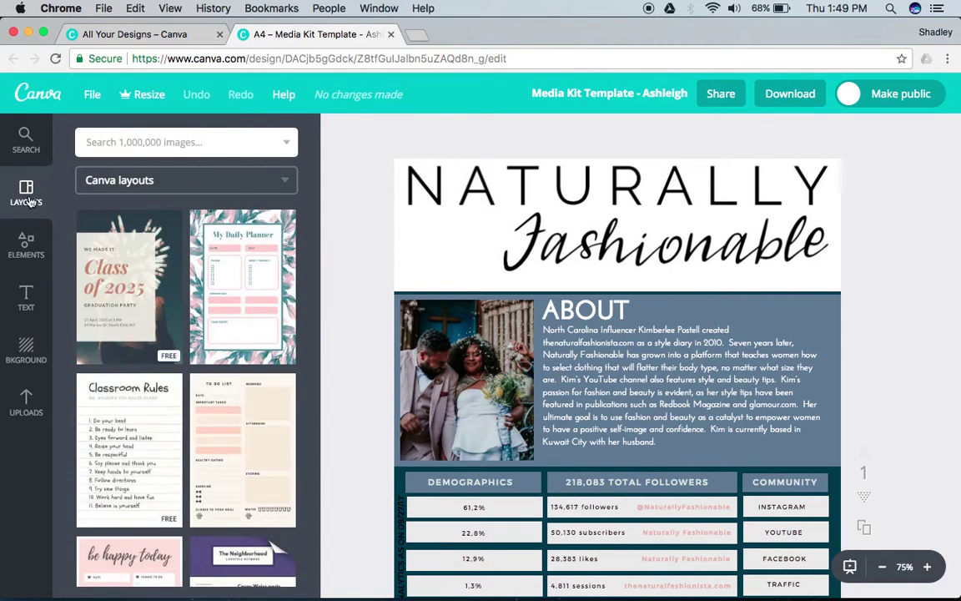
left_click(30, 256)
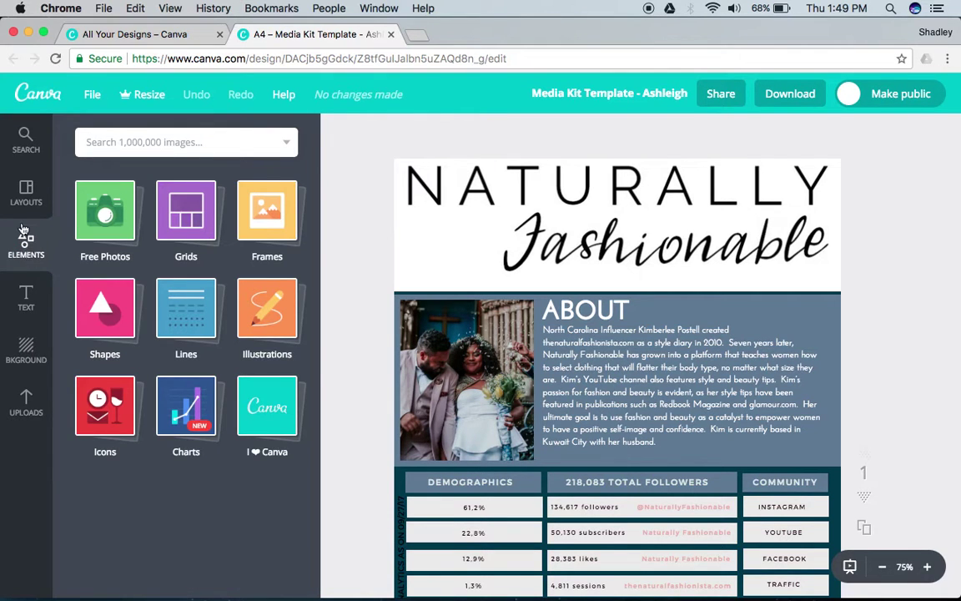
left_click(25, 295)
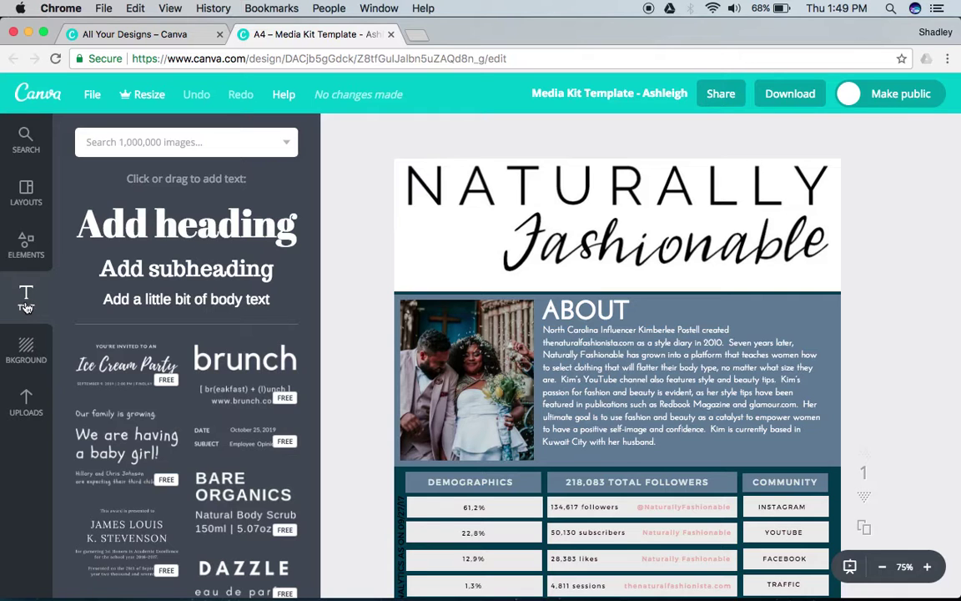
Try the yellow document colour as the first page's background and restore the dark teal.
left_click(35, 357)
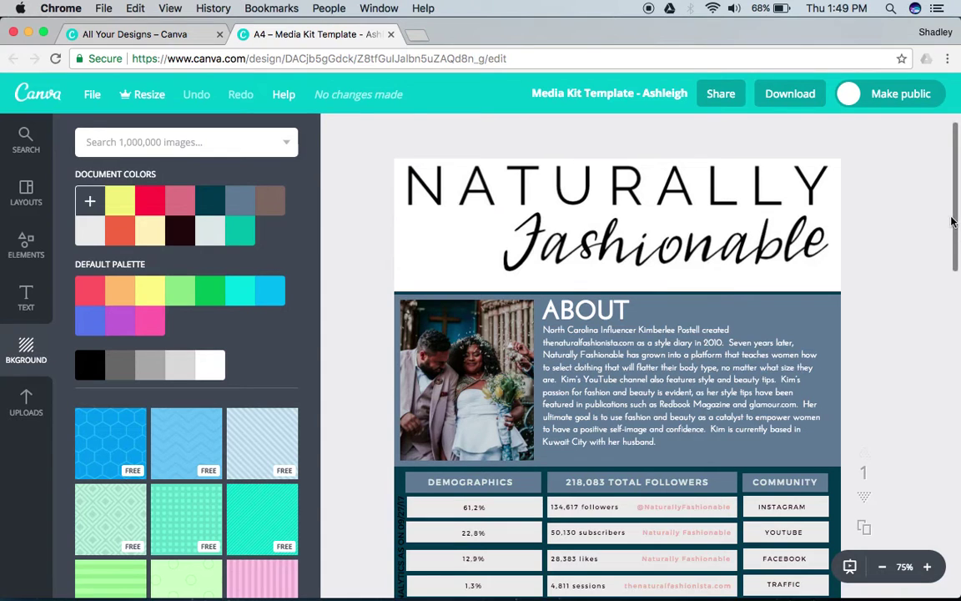
scroll(916, 224, "down", 1)
scroll(916, 224, "down", 3)
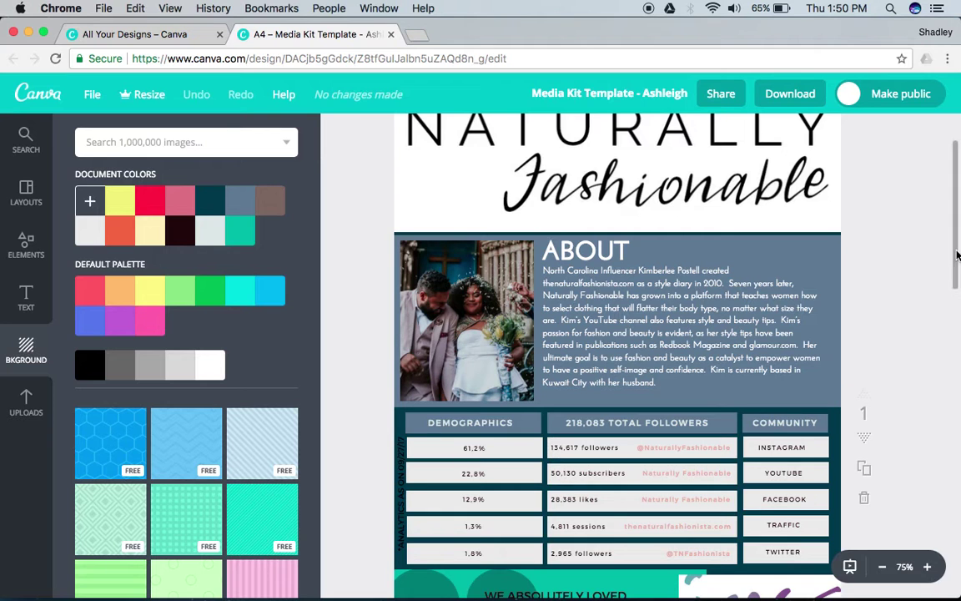
left_click_drag(958, 250, 958, 286)
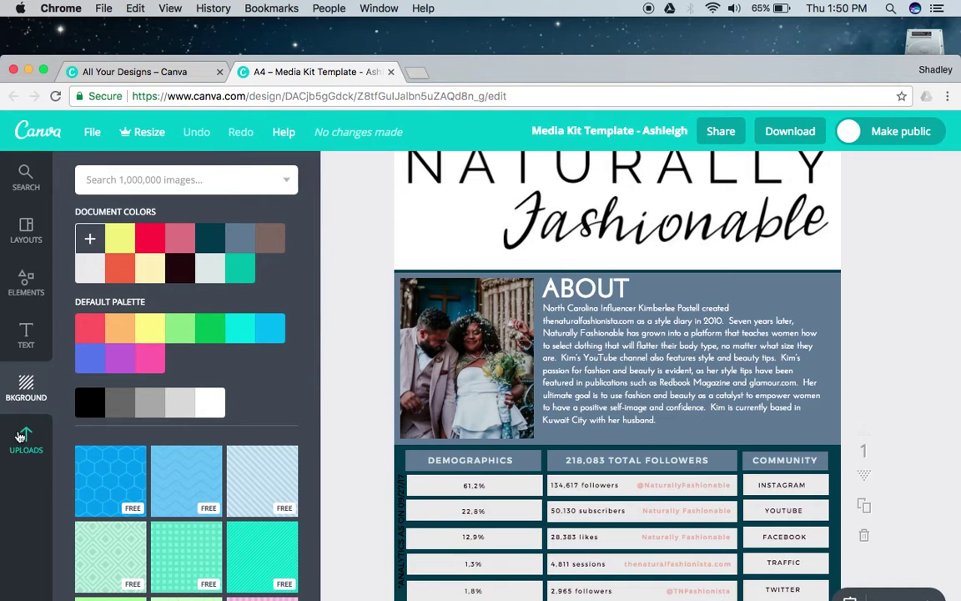
left_click(90, 240)
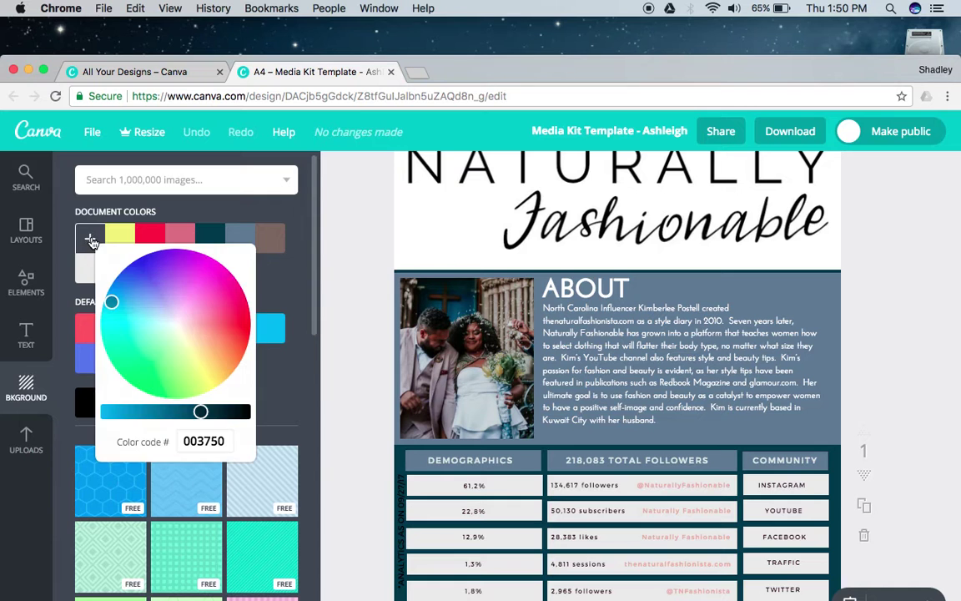
left_click(90, 240)
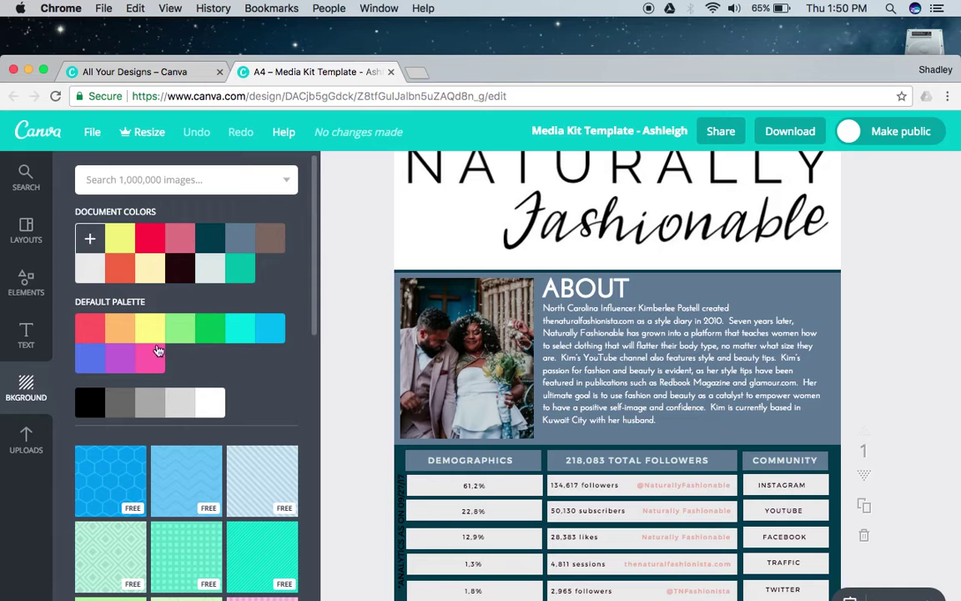
left_click(122, 241)
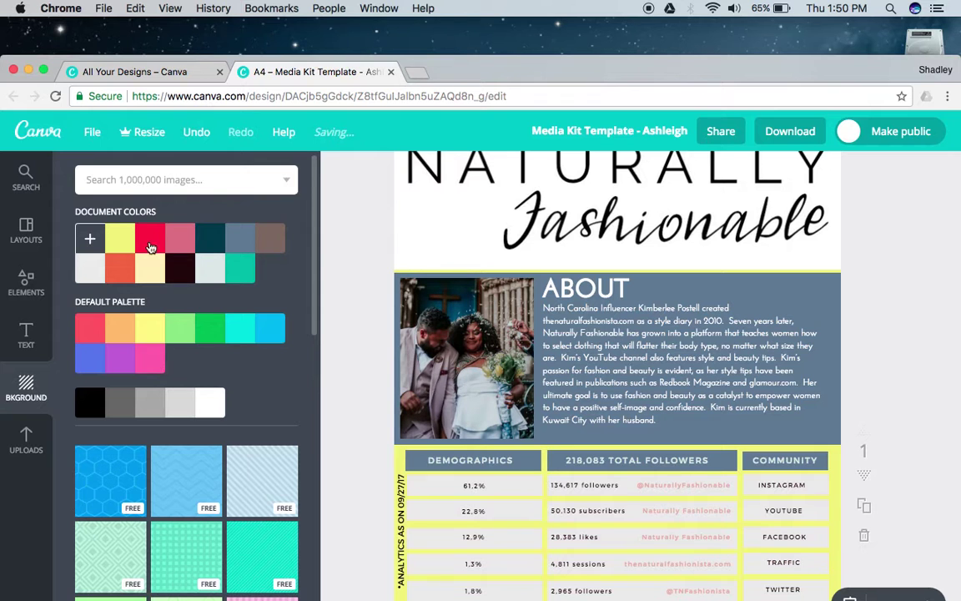
left_click(216, 244)
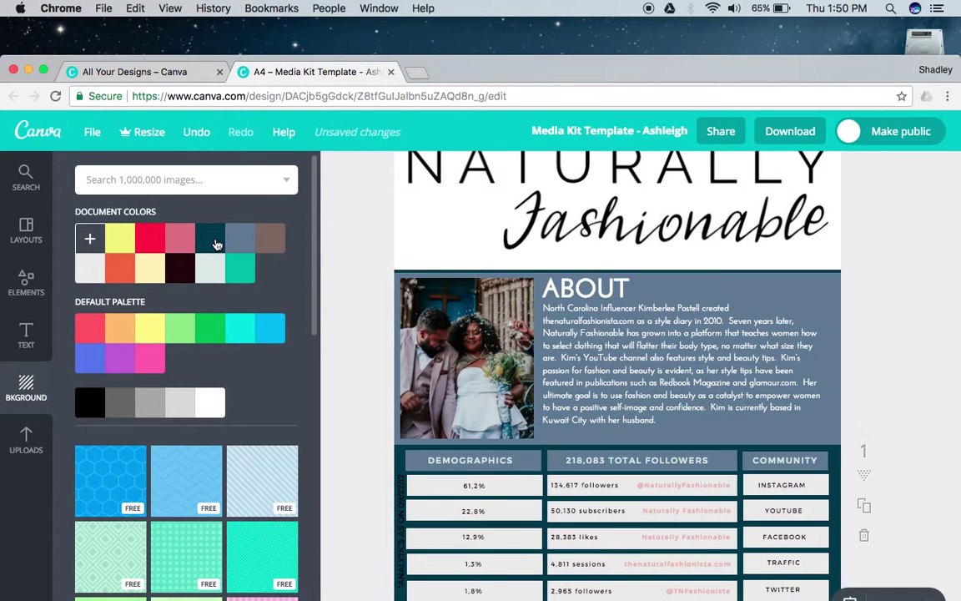
Upload the Dark-Chocolate-Cake JPG image from the Downloads folder to the image uploads.
left_click(26, 443)
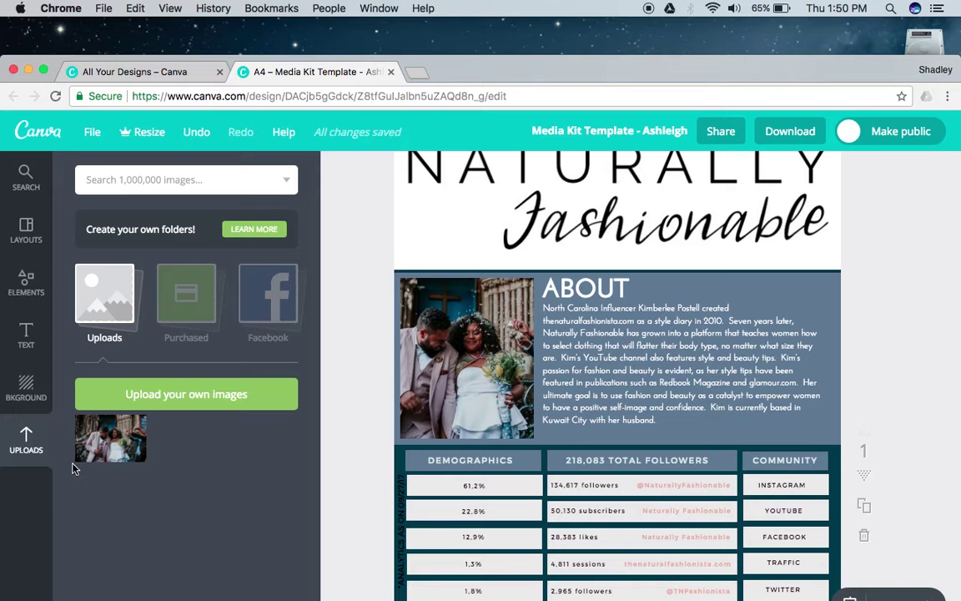
left_click(166, 409)
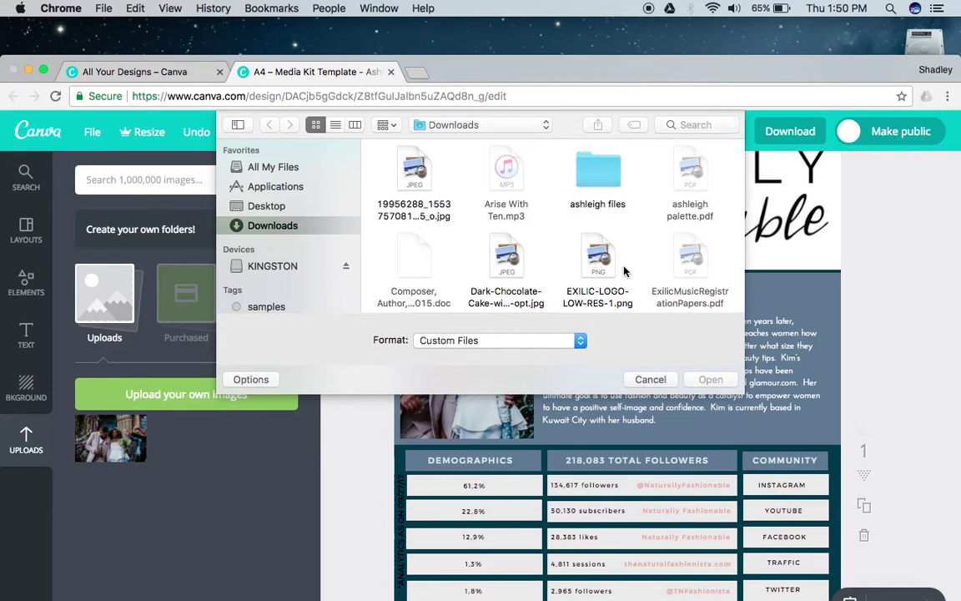
left_click(495, 277)
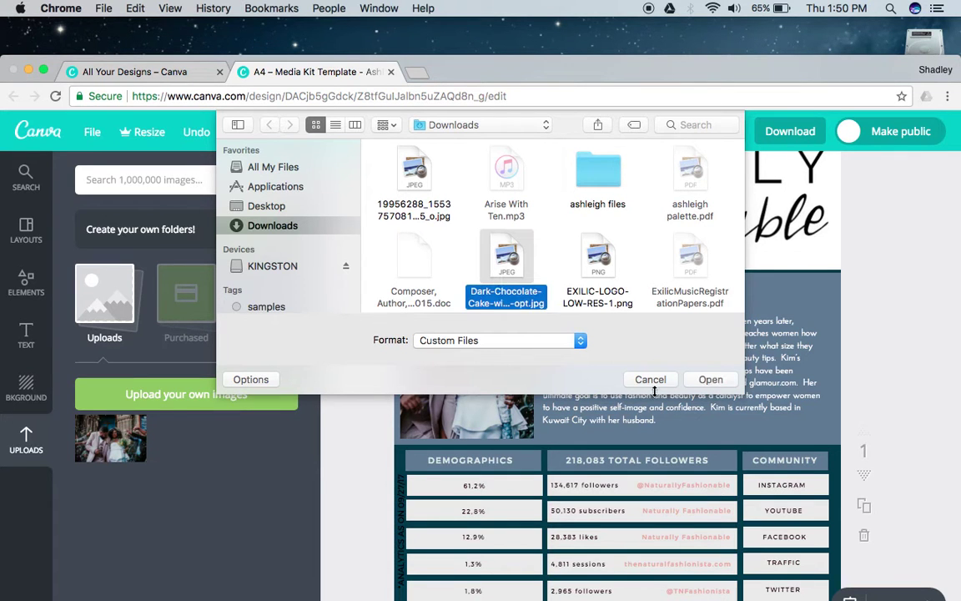
left_click(721, 385)
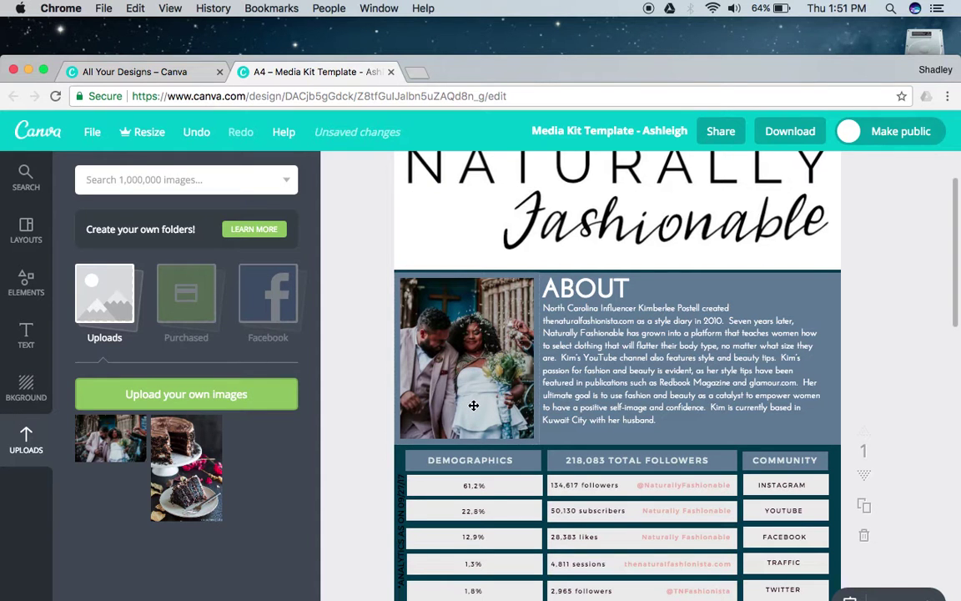
Delete the couple's photo beside the ABOUT text while keeping its image frame.
left_click(466, 379)
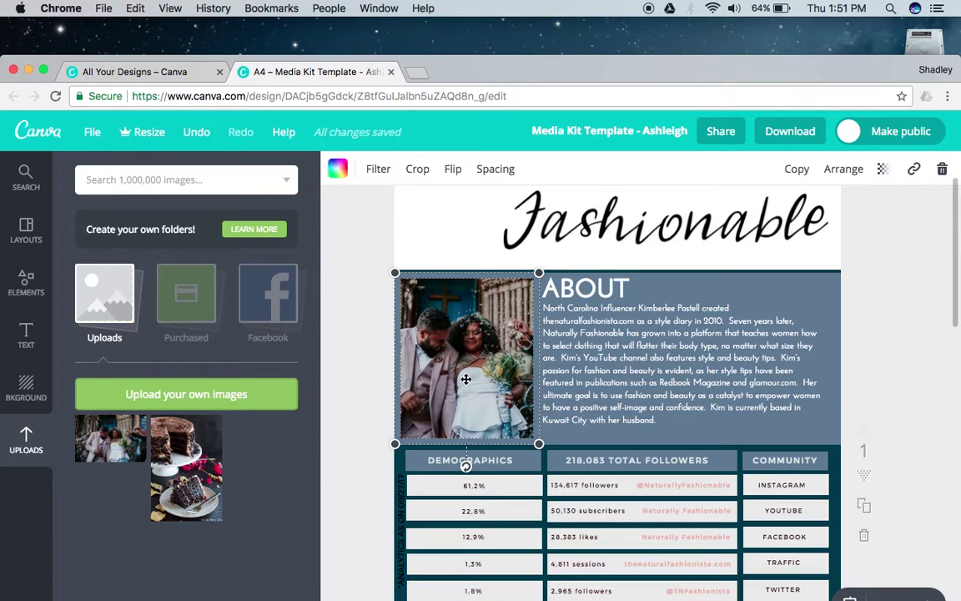
left_click(943, 174)
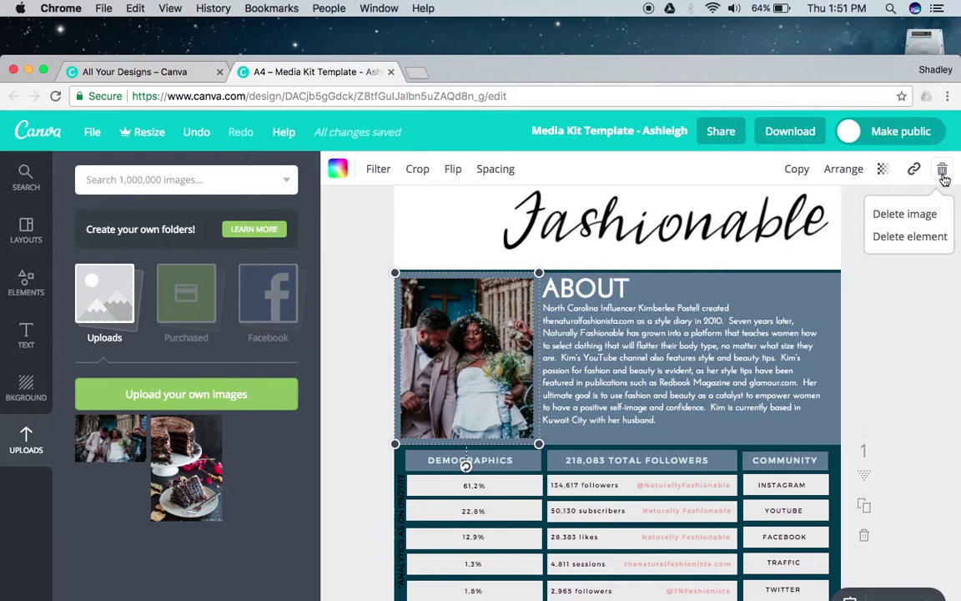
left_click(932, 219)
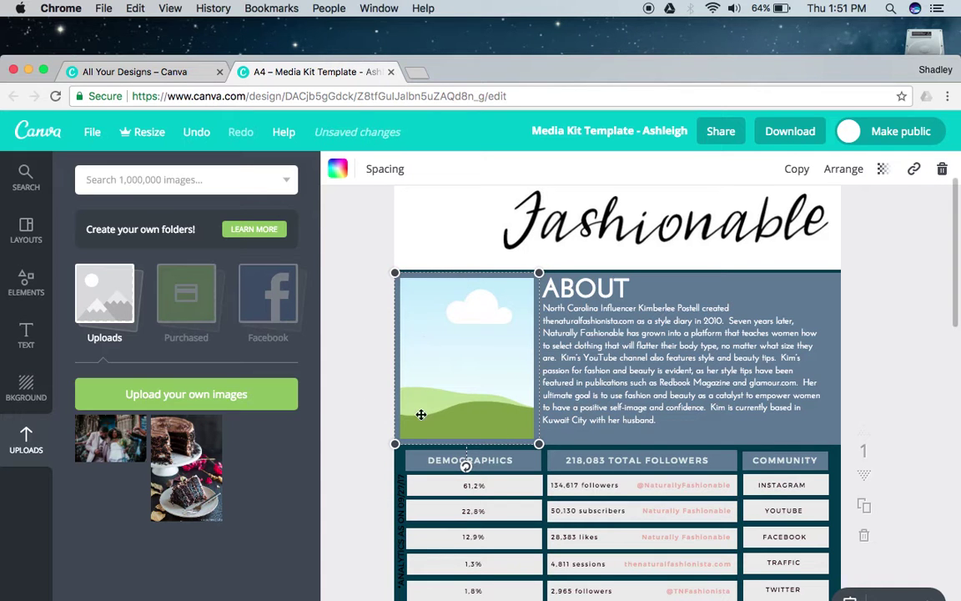
Place the uploaded couple's photo into the empty image frame beside the ABOUT text.
left_click(942, 168)
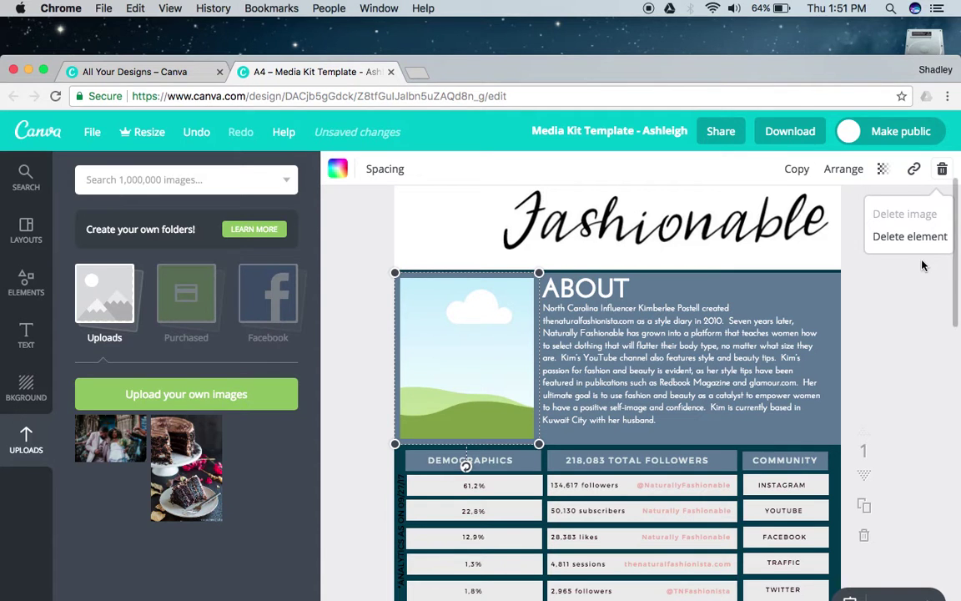
left_click(926, 316)
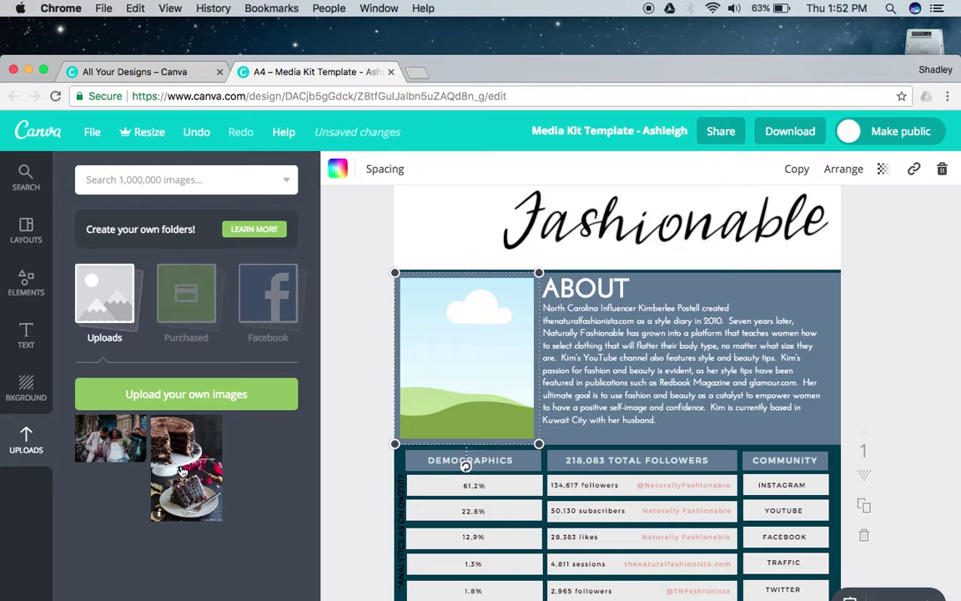
left_click_drag(164, 425, 187, 488)
left_click_drag(111, 438, 596, 584)
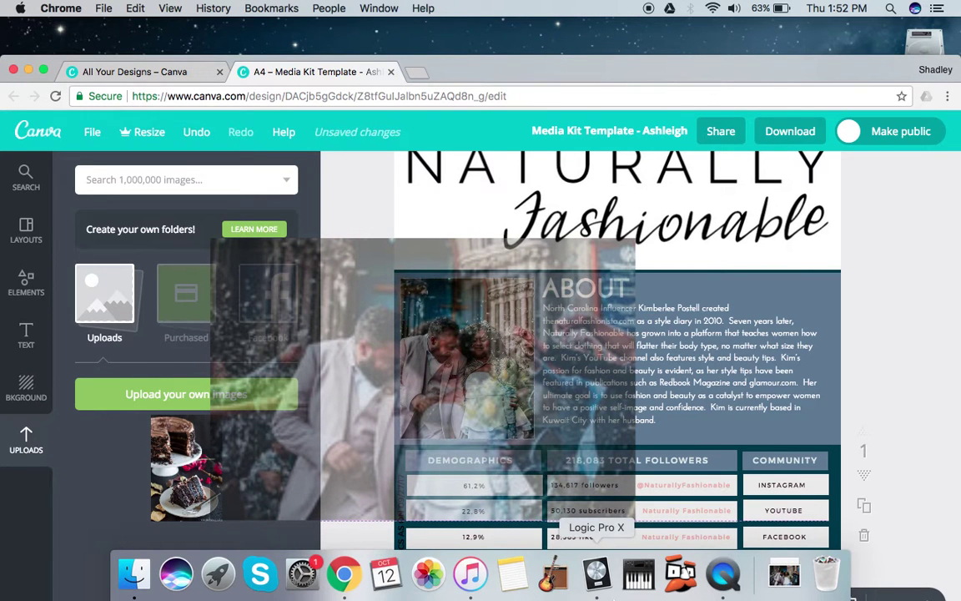
left_click_drag(588, 581, 448, 371)
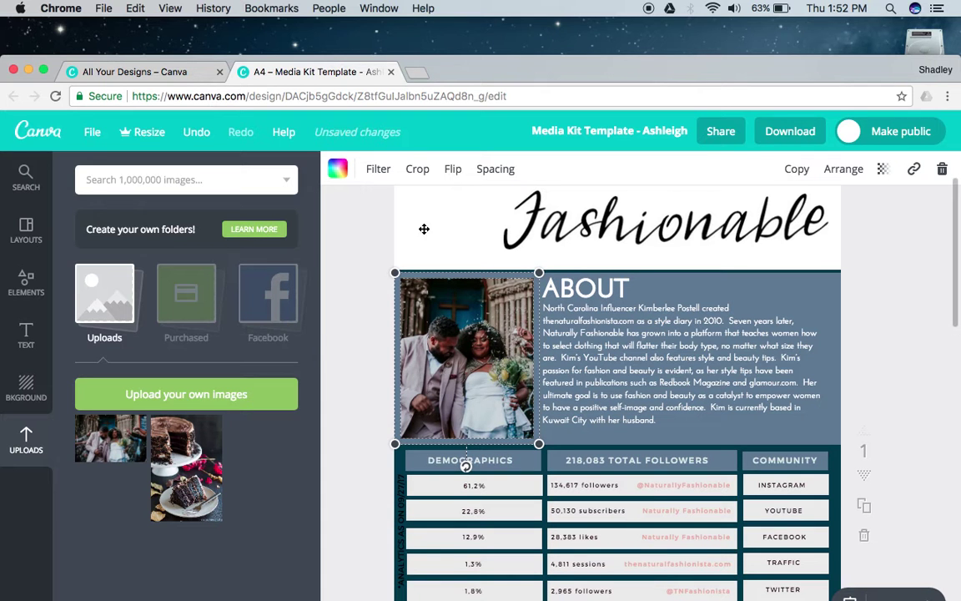
Crop the couple's photo by repositioning it within its frame so both people are in view, and apply the crop.
left_click(423, 177)
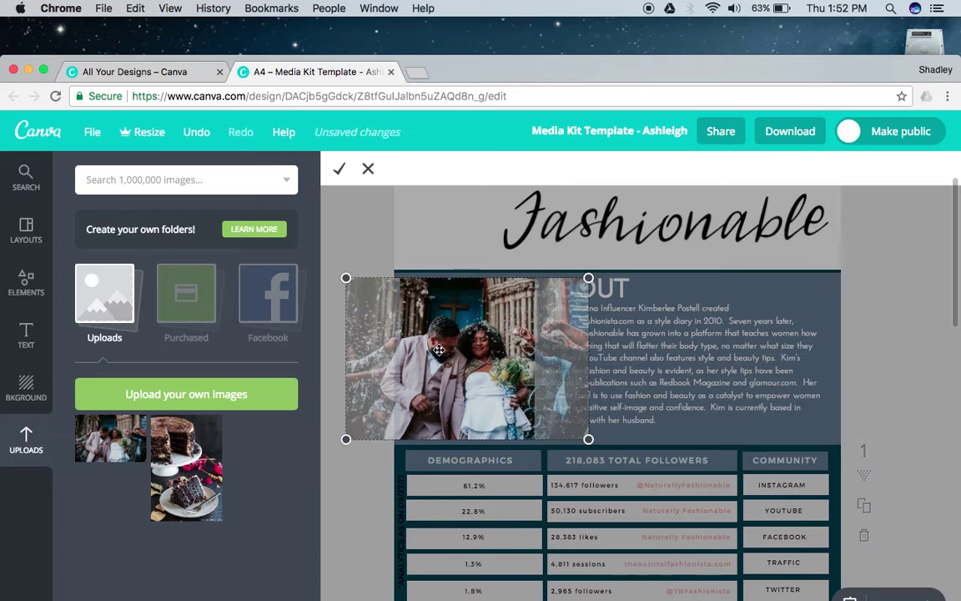
left_click_drag(324, 274, 407, 302)
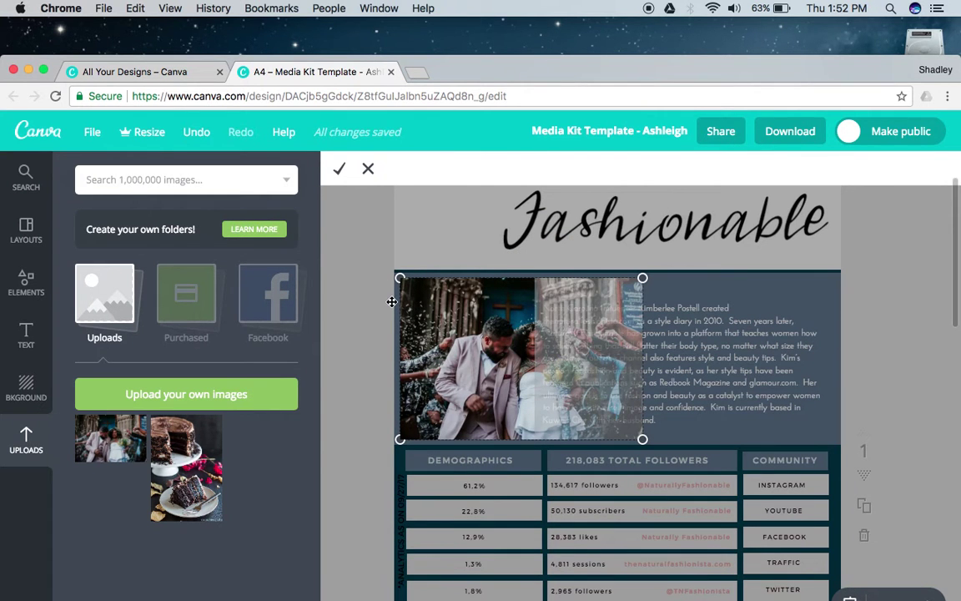
left_click_drag(409, 304, 414, 340)
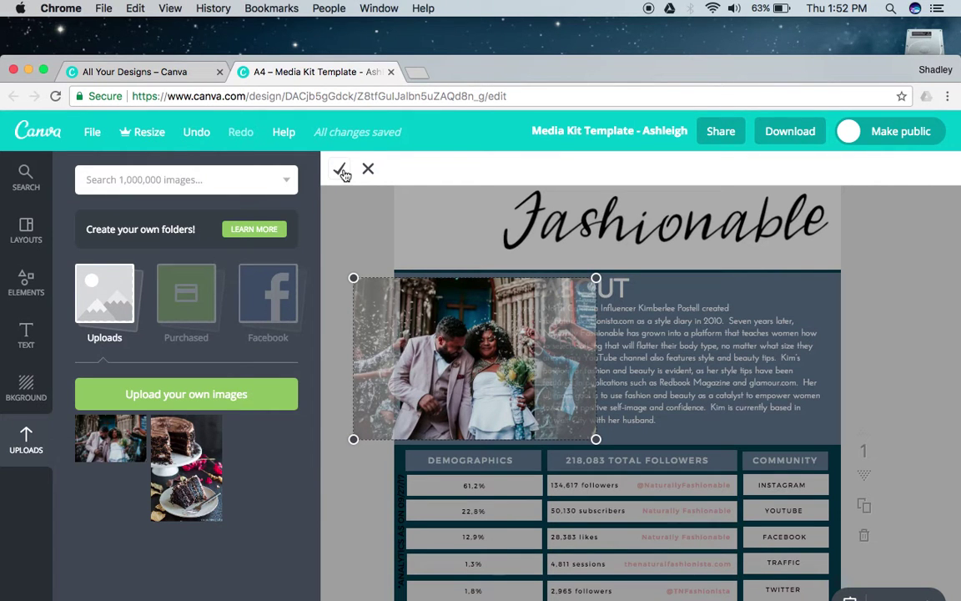
left_click(343, 171)
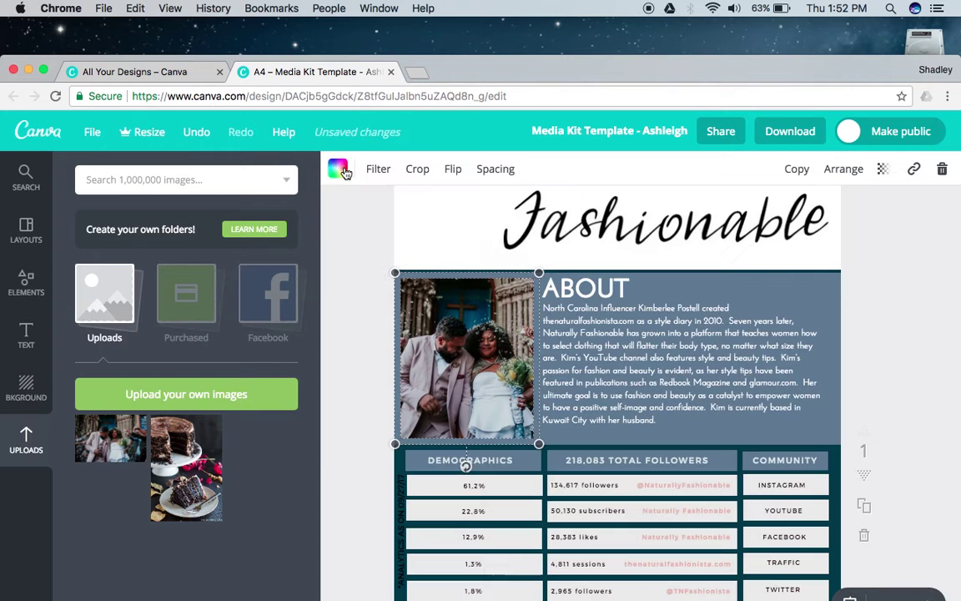
left_click(921, 267)
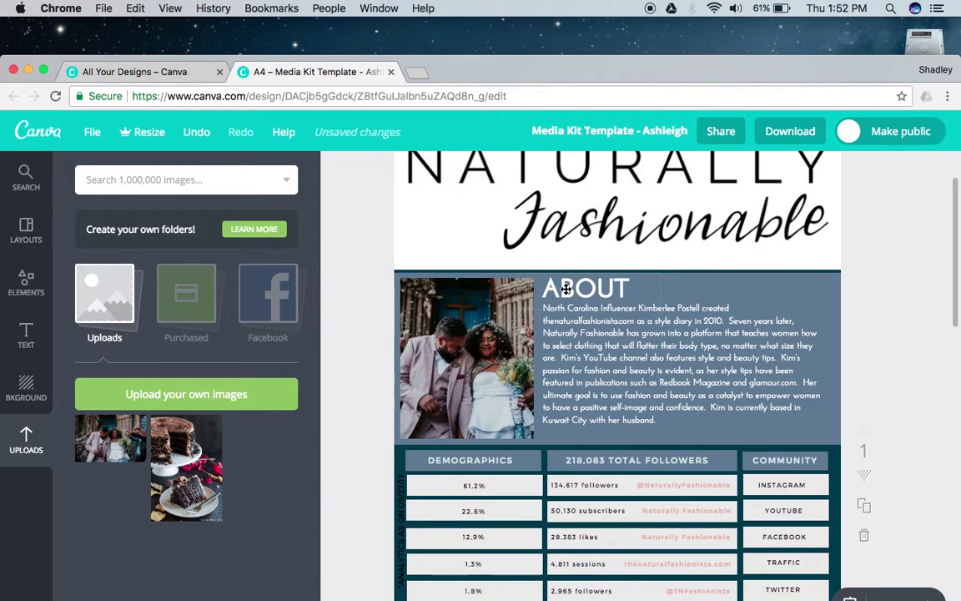
Set the ABOUT heading's font to Carter One and move the paragraph below it slightly down.
left_click(557, 292)
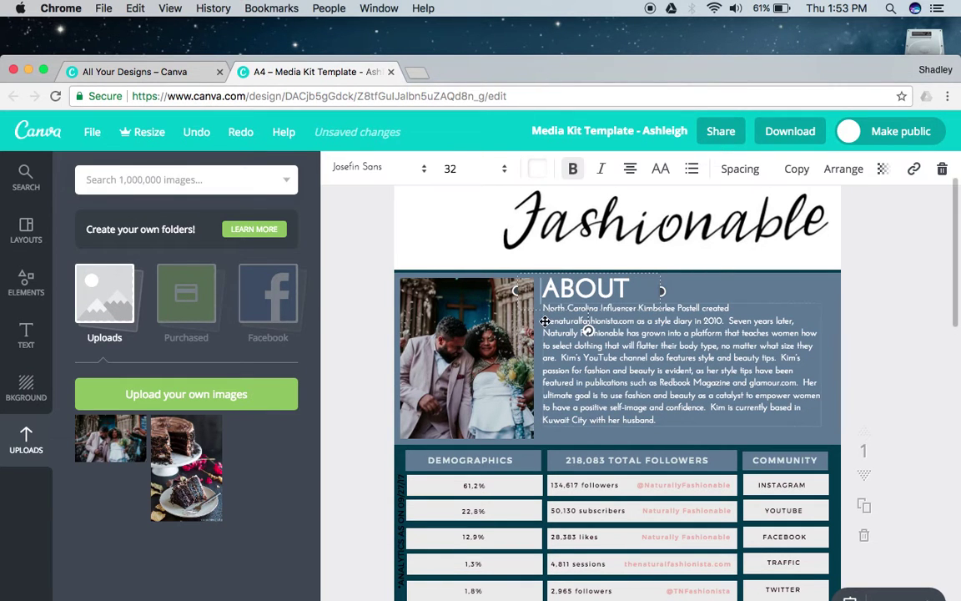
left_click(423, 175)
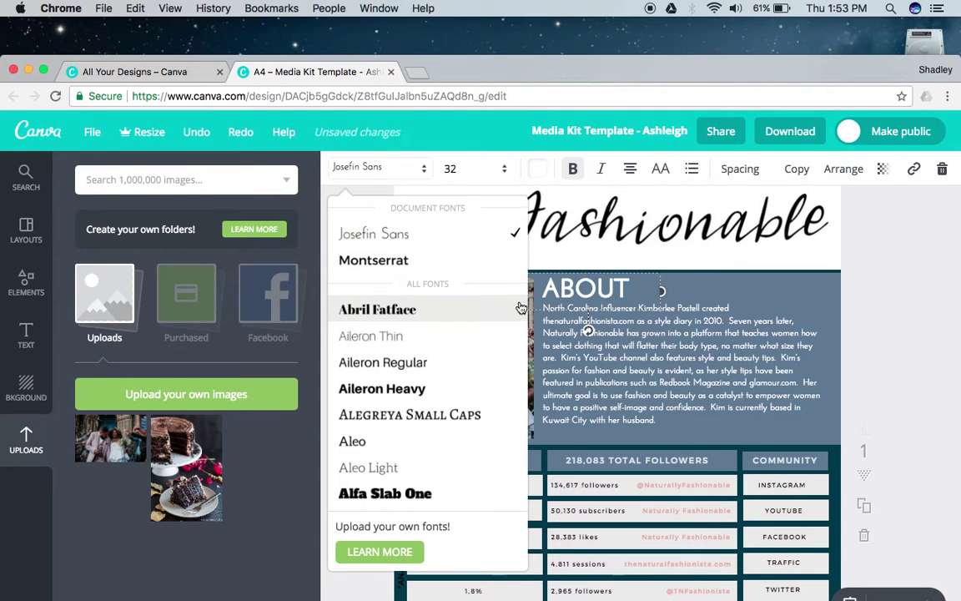
scroll(519, 308, "down", 3)
scroll(519, 307, "down", 3)
scroll(519, 307, "down", 6)
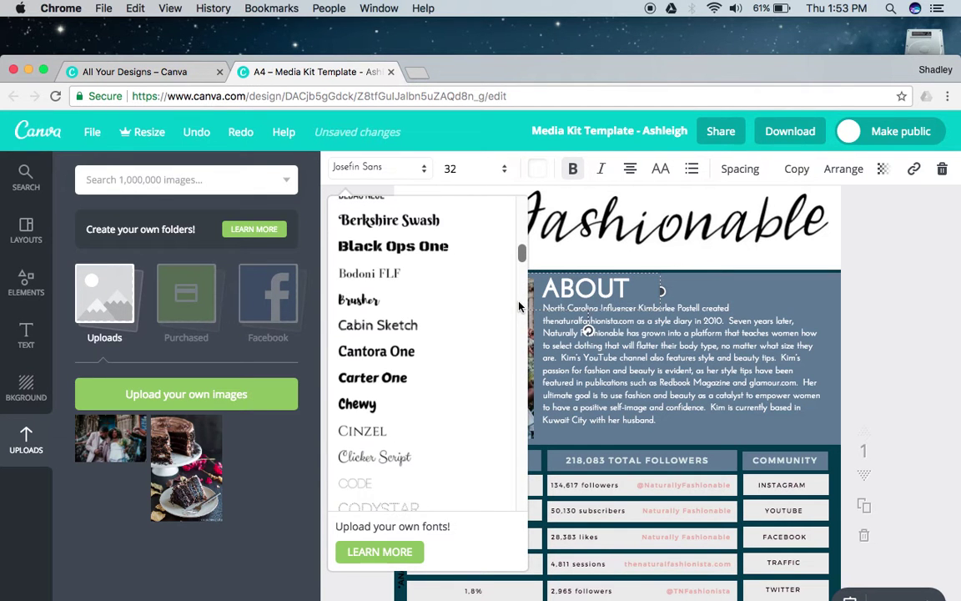
right_click(519, 307)
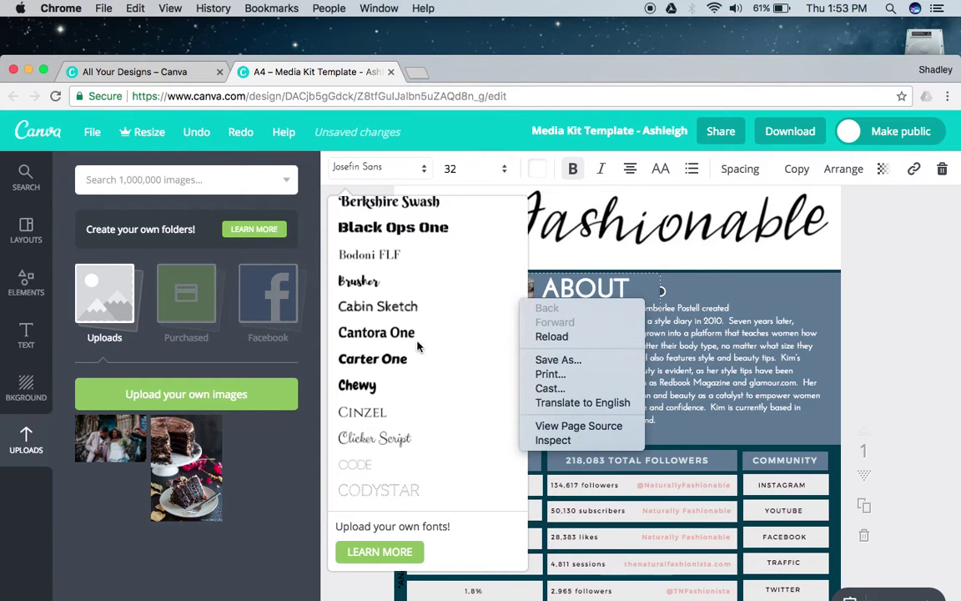
left_click(474, 355)
left_click(477, 358)
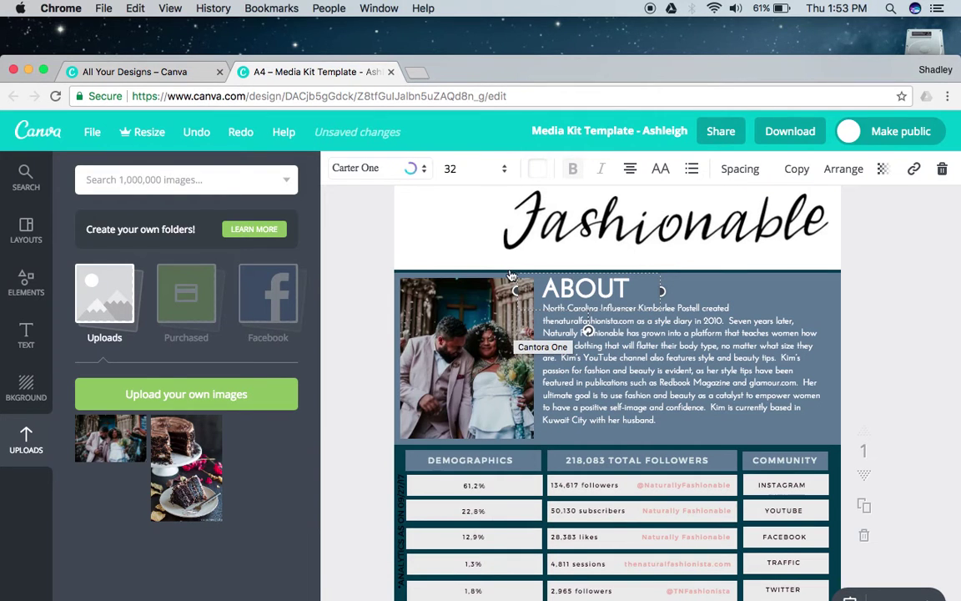
left_click(424, 170)
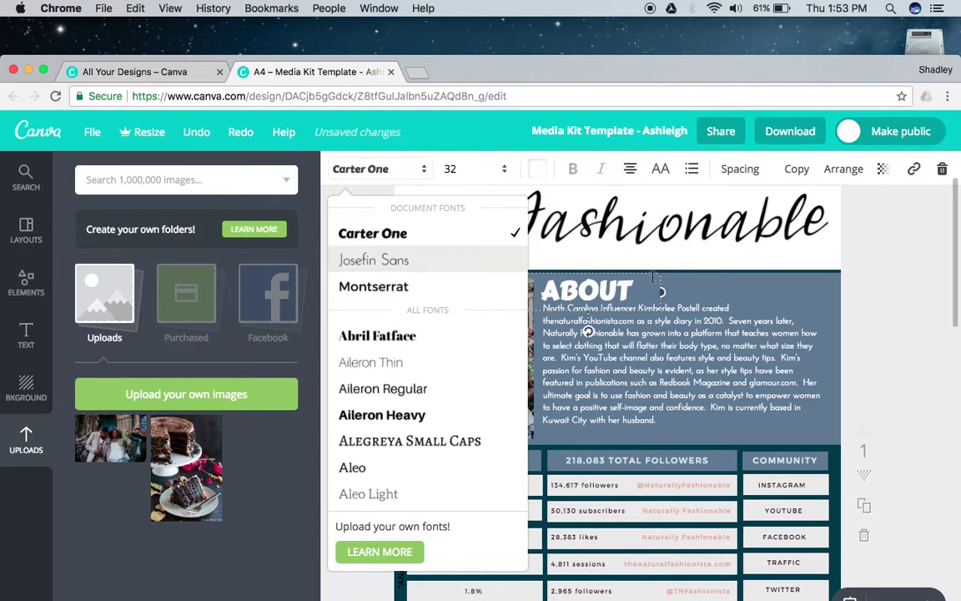
left_click(886, 293)
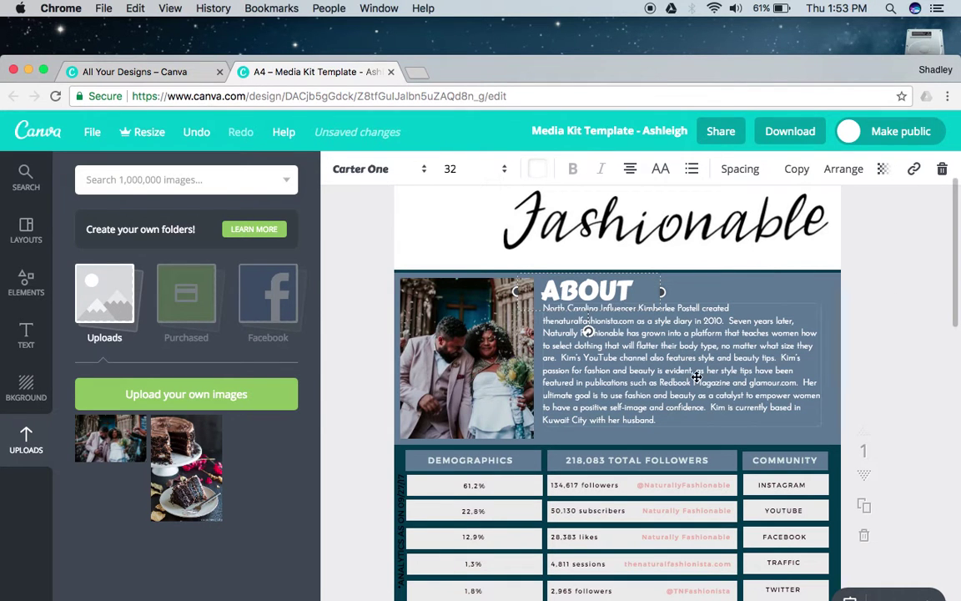
left_click_drag(695, 378, 695, 365)
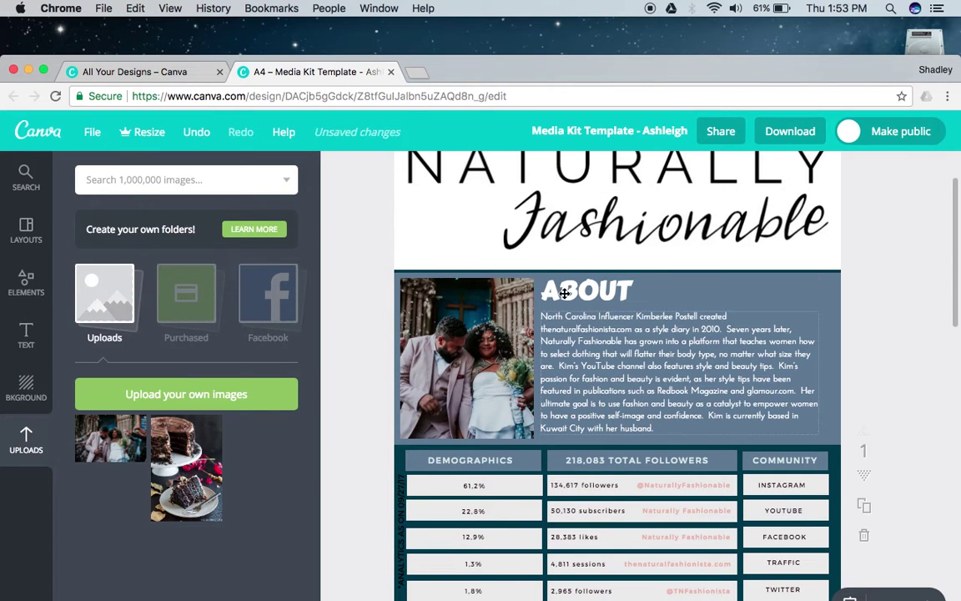
Try right and left alignment on the ABOUT heading and restore its centre alignment.
left_click(565, 293)
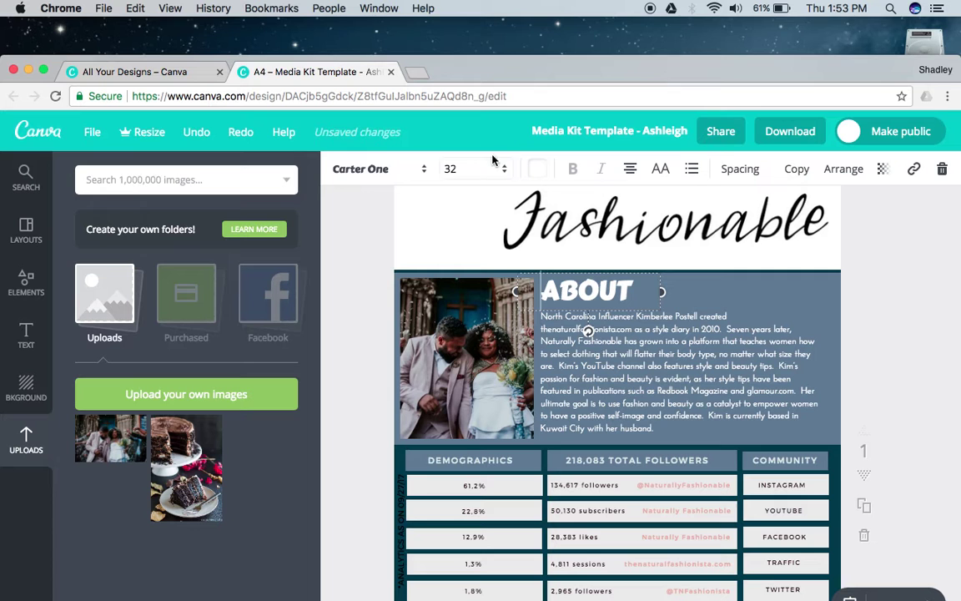
left_click(423, 180)
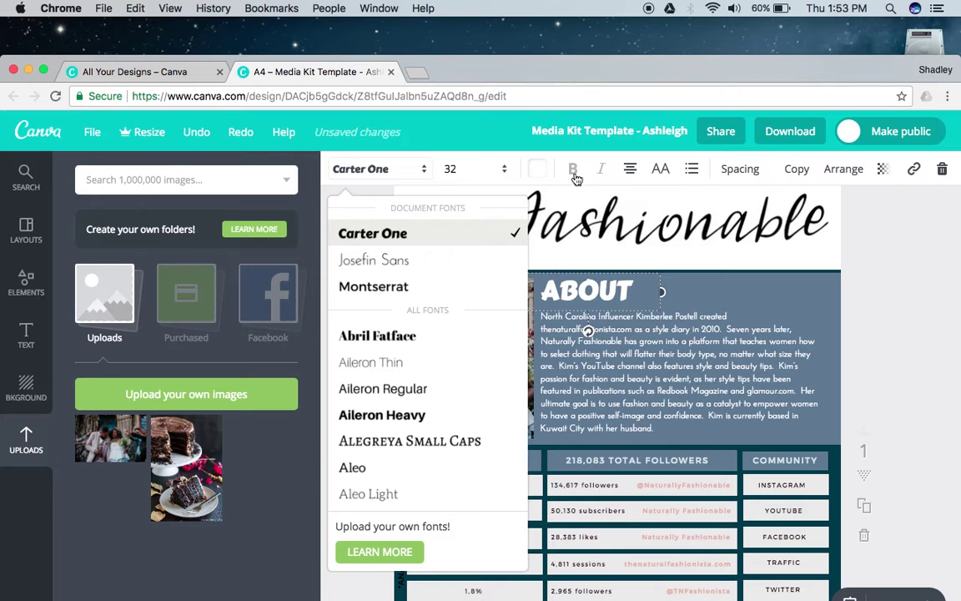
left_click(632, 172)
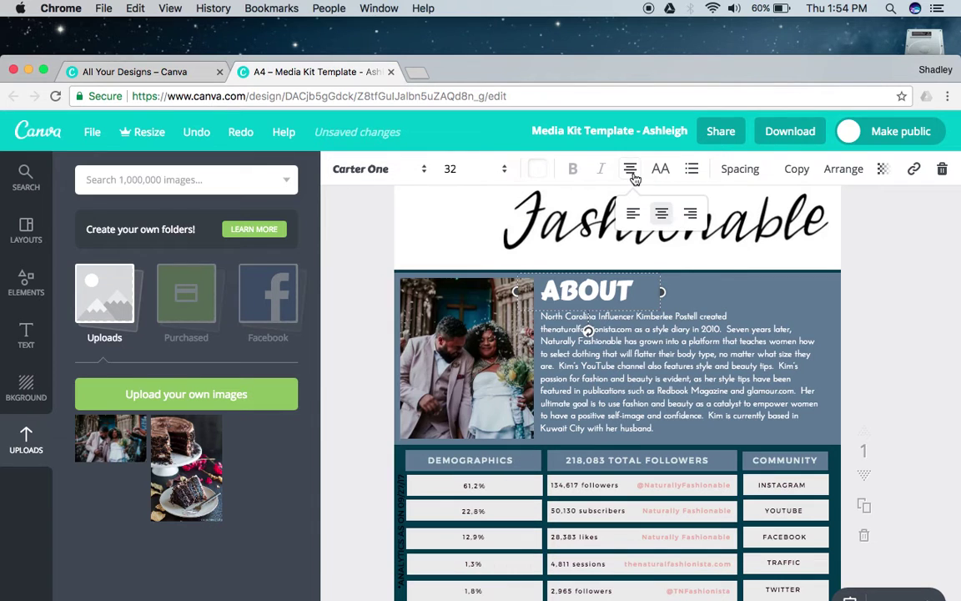
left_click(692, 215)
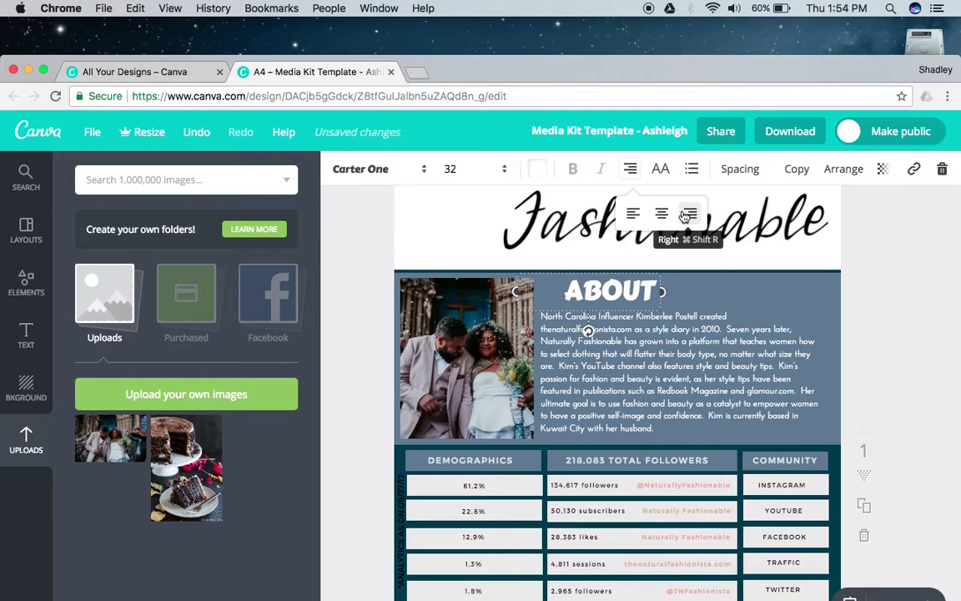
left_click(634, 215)
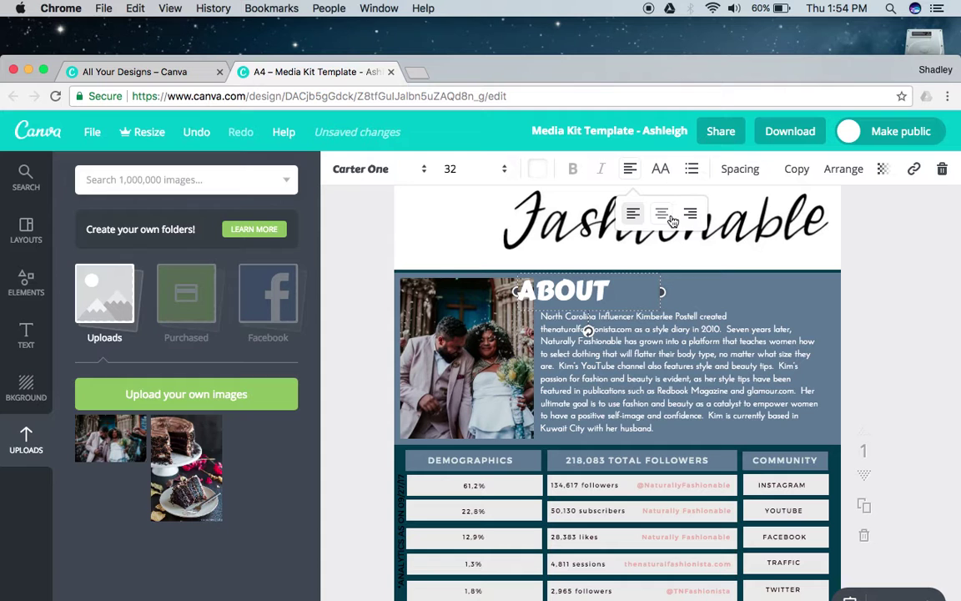
left_click(662, 215)
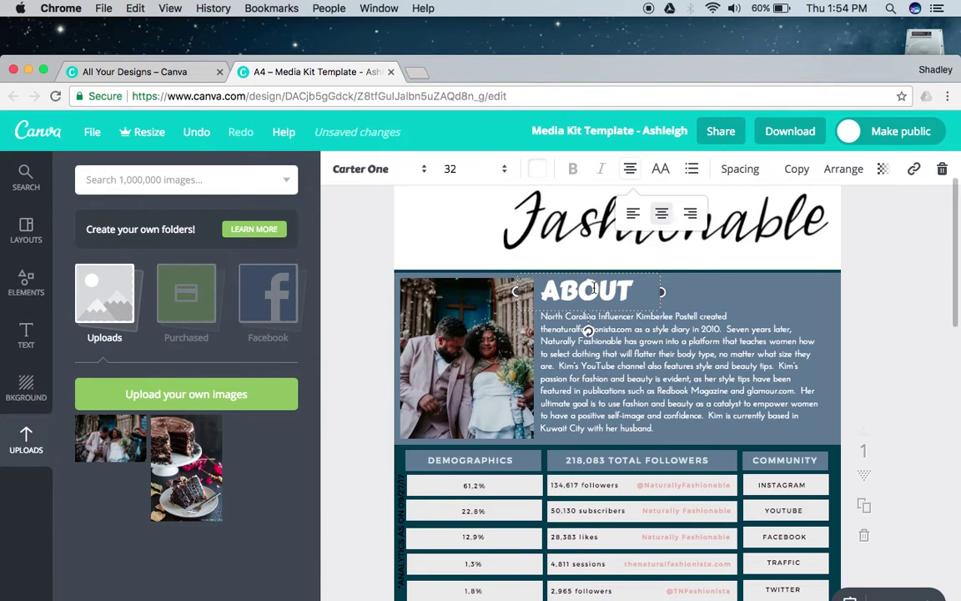
Nudge the ABOUT heading very slightly to the left above its paragraph.
left_click_drag(589, 270, 611, 263)
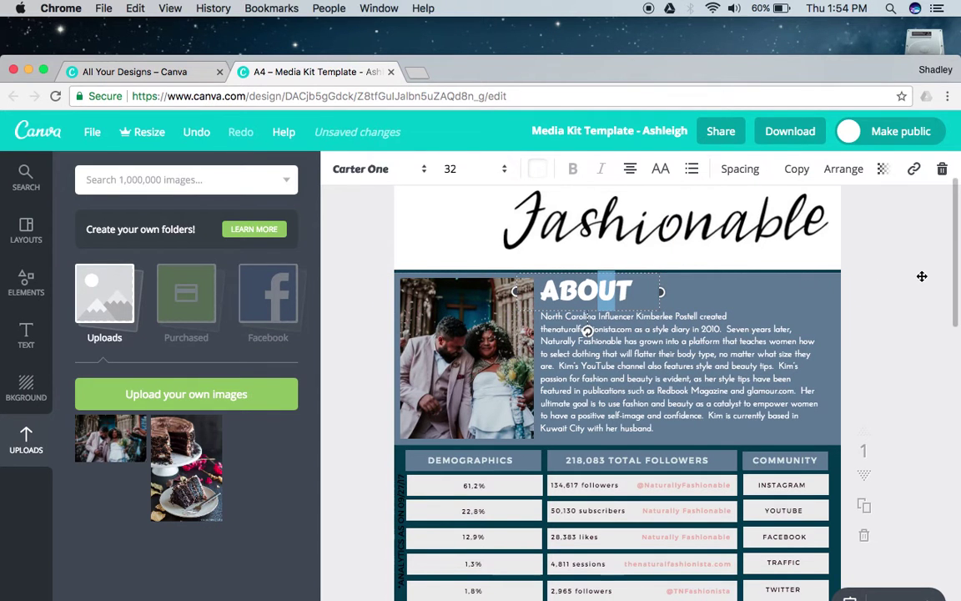
left_click(832, 280)
left_click(924, 306)
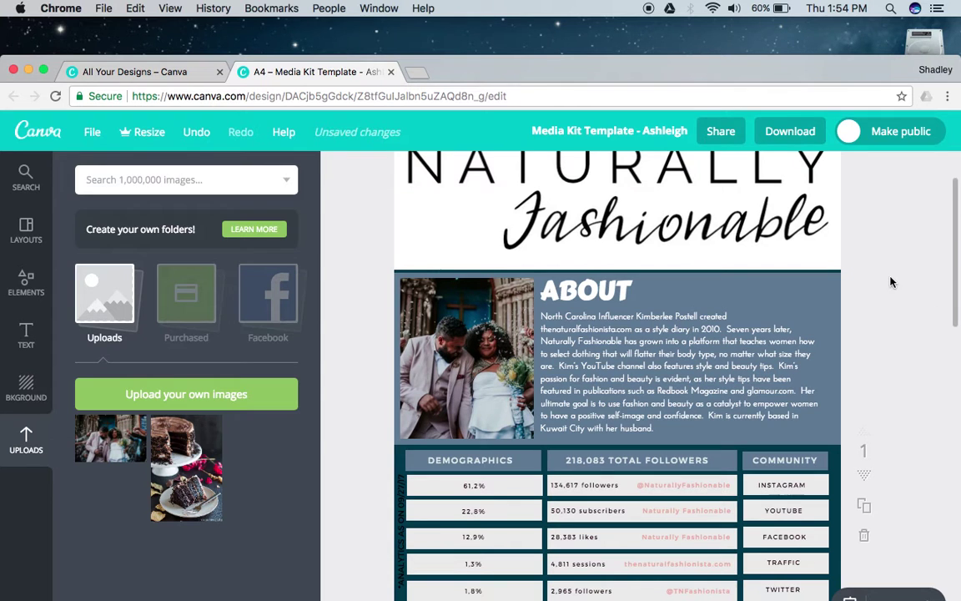
Recolour the ABOUT paragraph turquoise from the default palette and apply the change to all matching white elements.
left_click(661, 340)
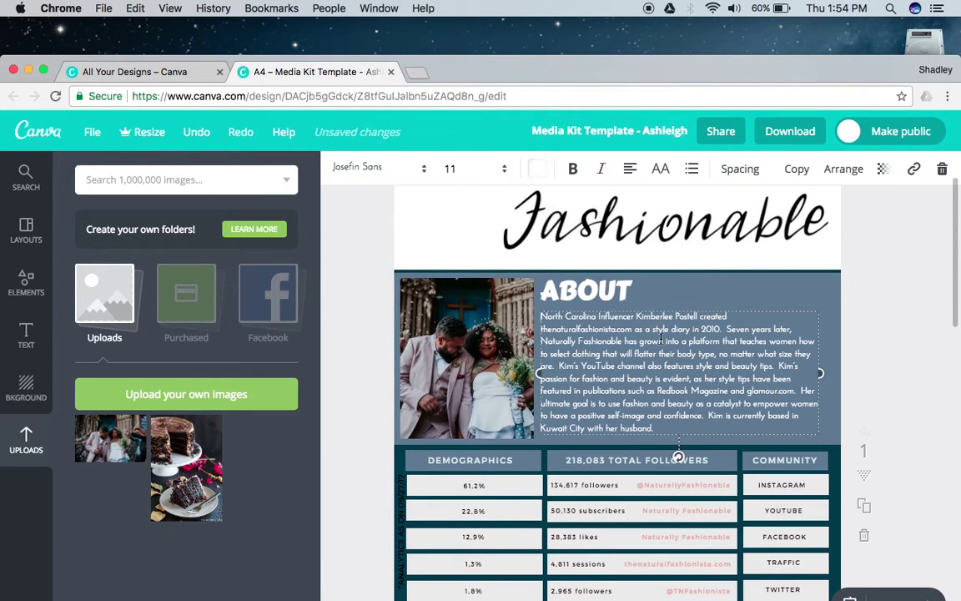
left_click(539, 172)
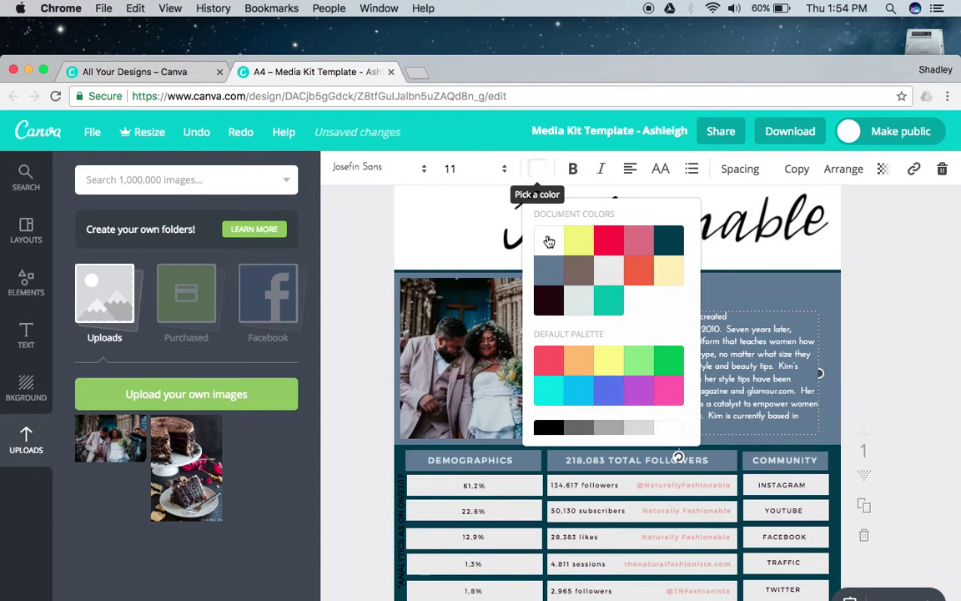
left_click(552, 403)
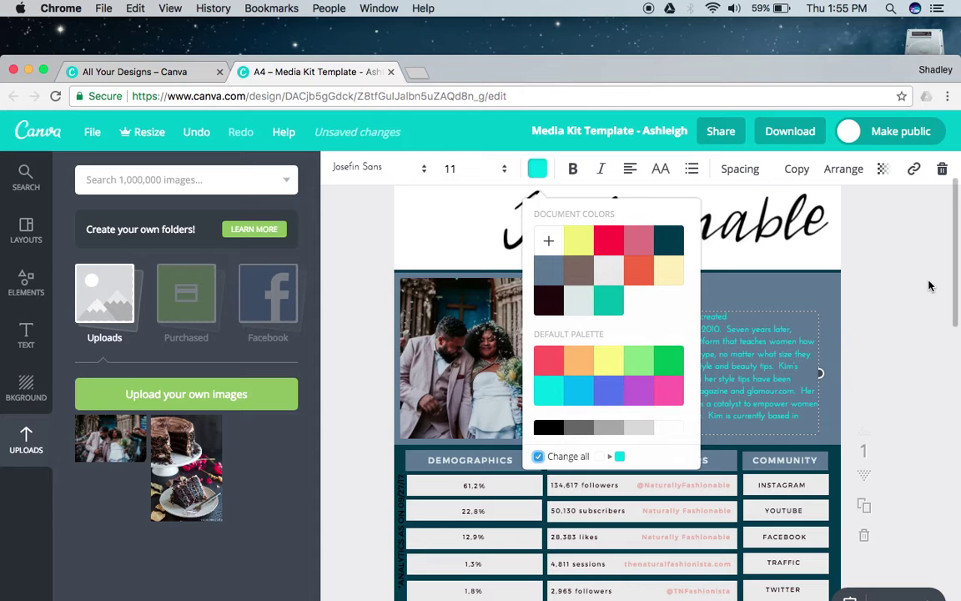
left_click(884, 237)
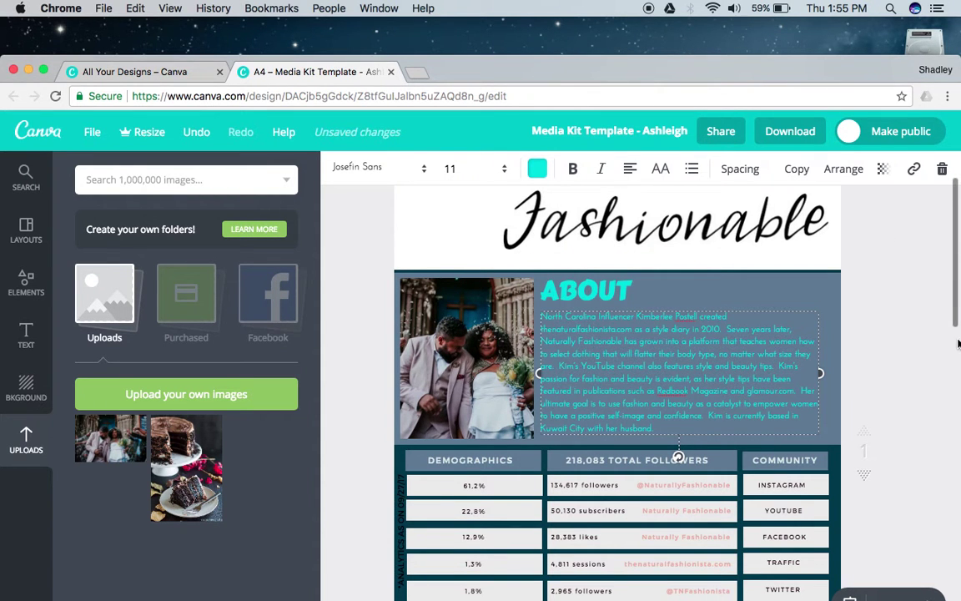
scroll(955, 347, "down", 5)
scroll(949, 343, "up", 3)
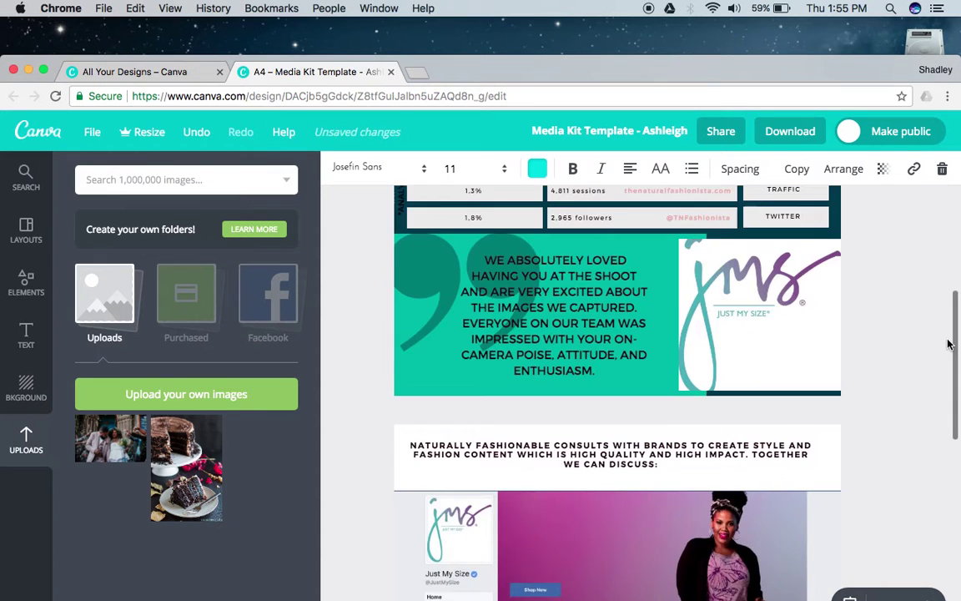
scroll(938, 283, "up", 5)
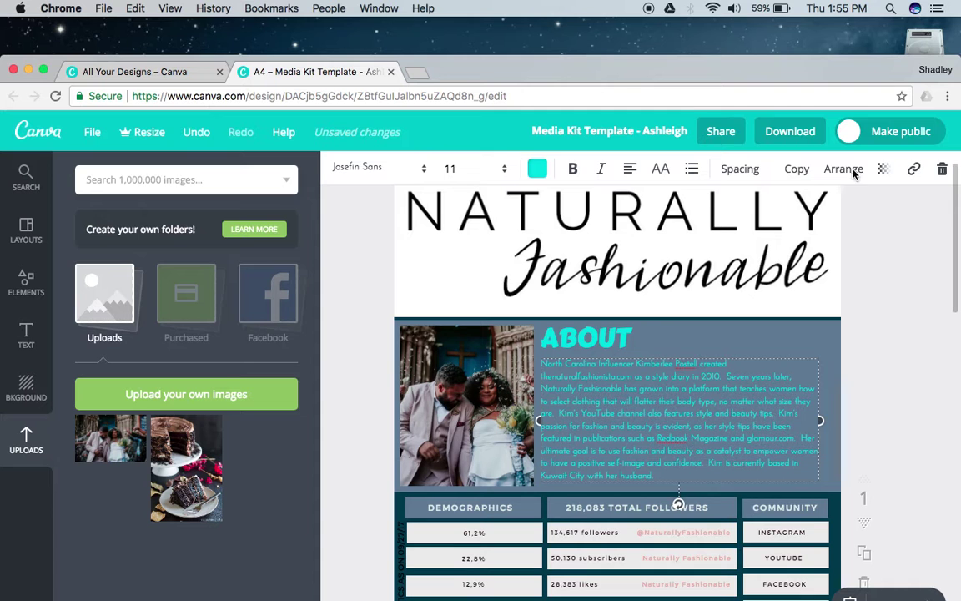
left_click(845, 344)
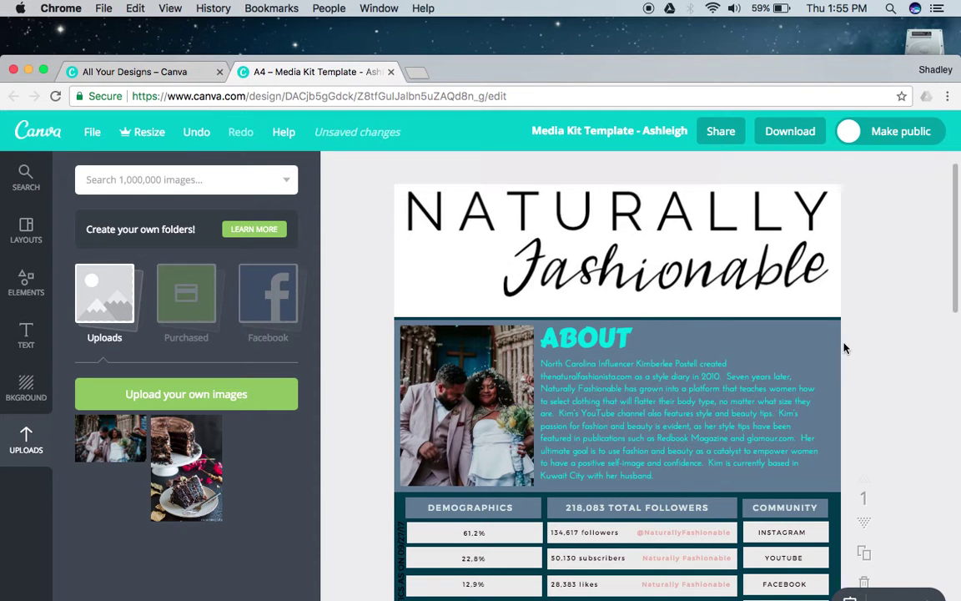
Try uppercase on the ABOUT paragraph and switch it back to normal case.
left_click(678, 387)
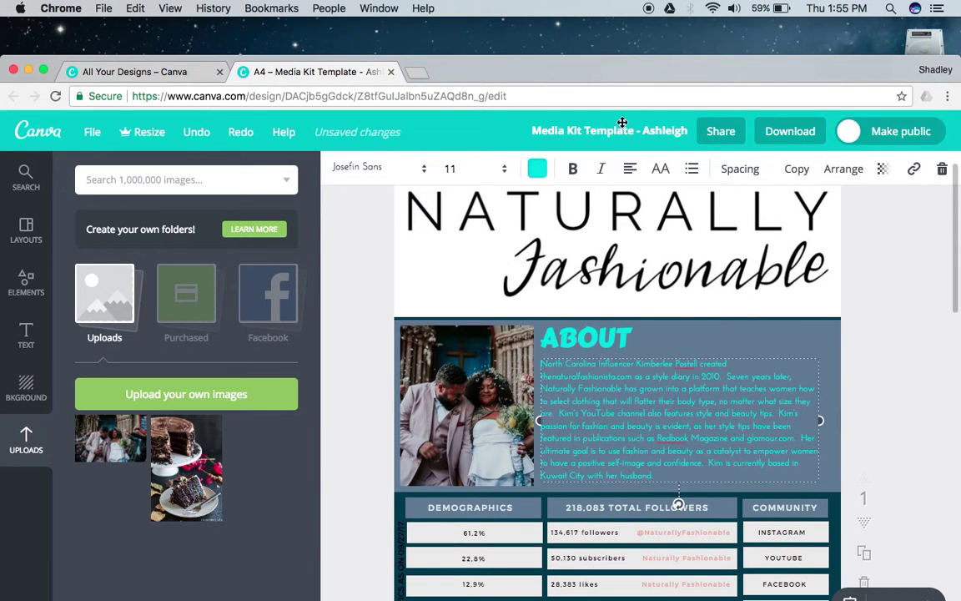
left_click(661, 169)
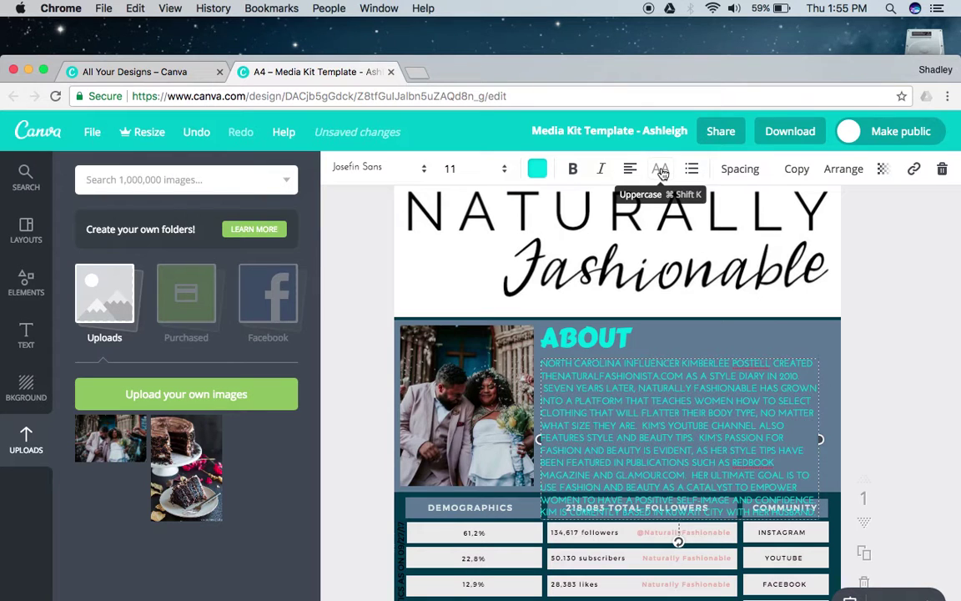
left_click(661, 170)
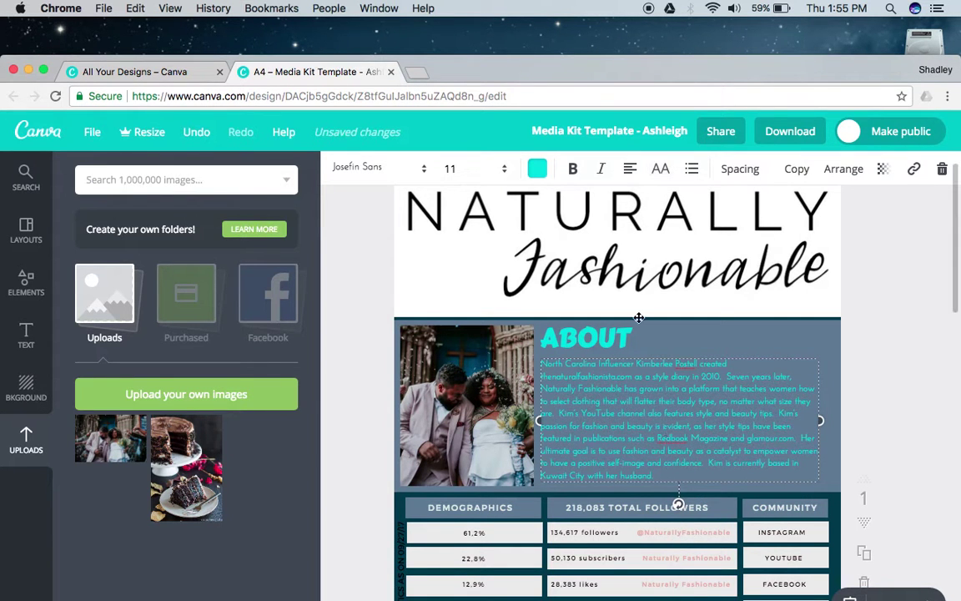
View the letter spacing, line height and layer arrangement options for the ABOUT paragraph without changing them.
left_click(734, 170)
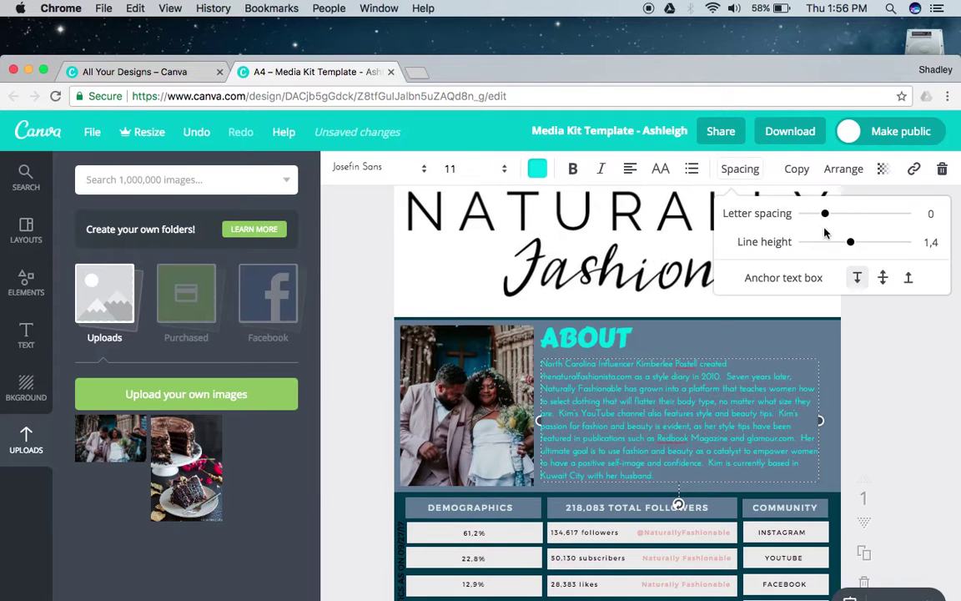
left_click(730, 170)
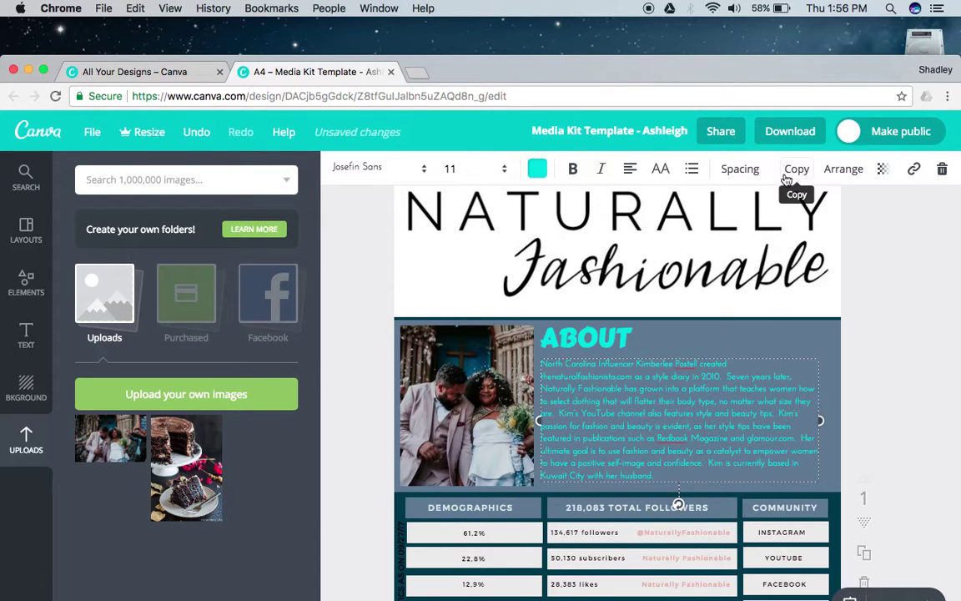
left_click(840, 179)
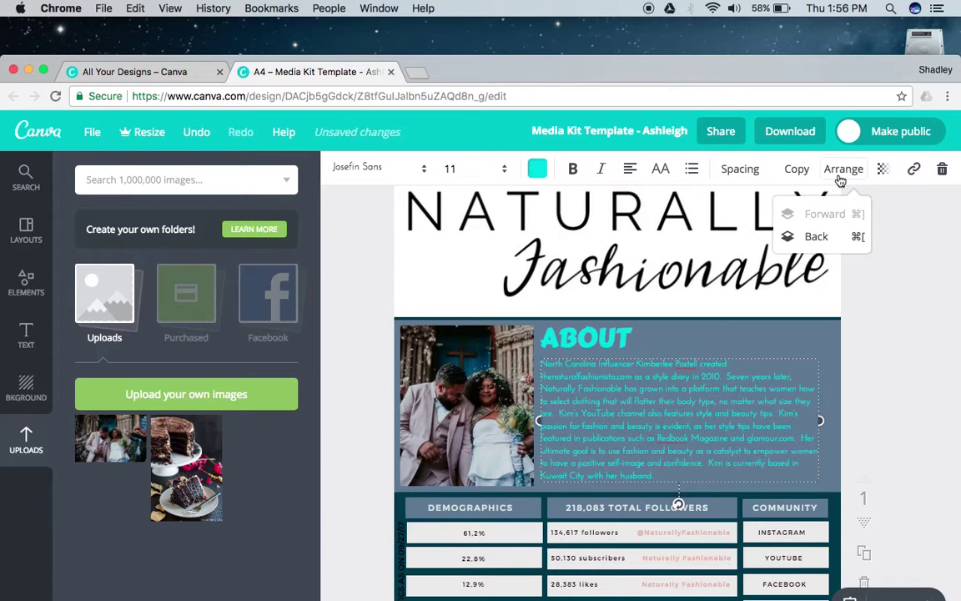
left_click(839, 178)
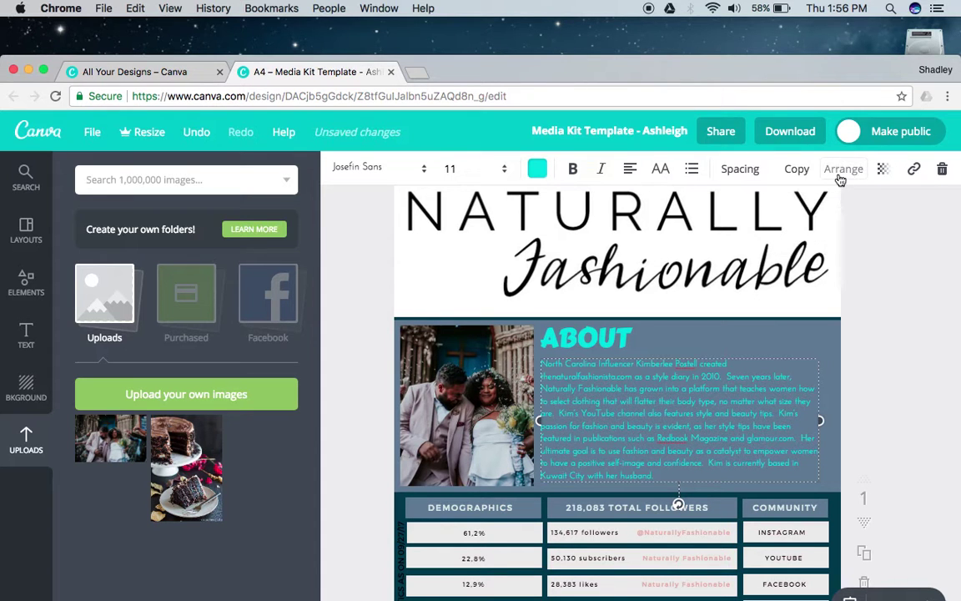
Try transparency 0 on the ABOUT paragraph, restore it to 100, and view its link option without adding a URL.
left_click(886, 168)
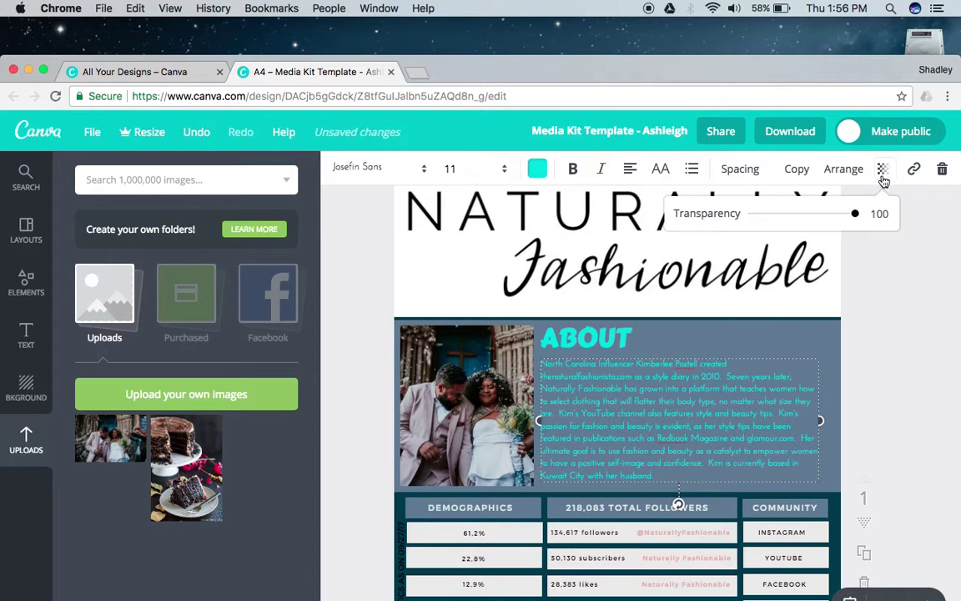
left_click_drag(857, 216, 726, 216)
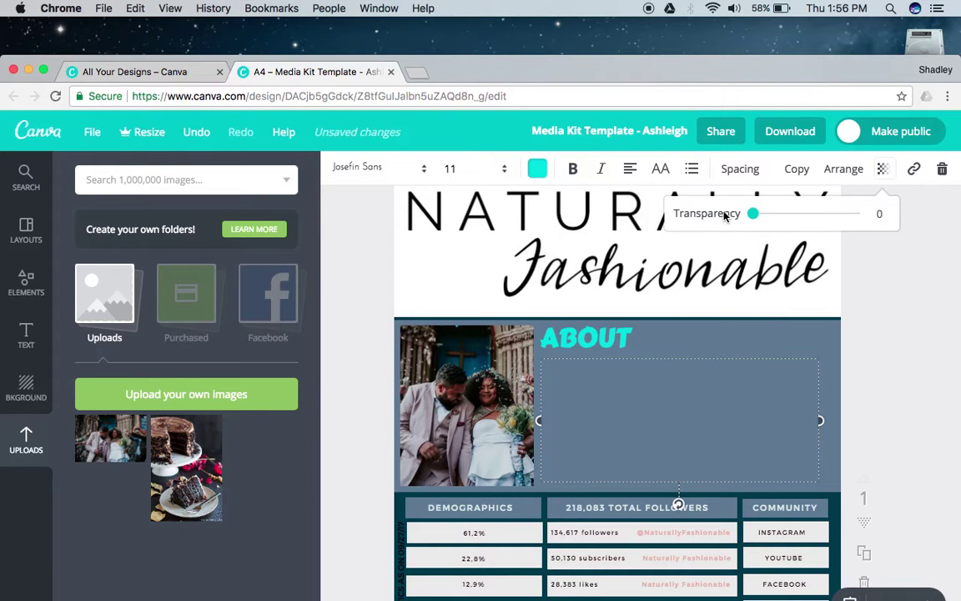
left_click_drag(726, 215, 867, 221)
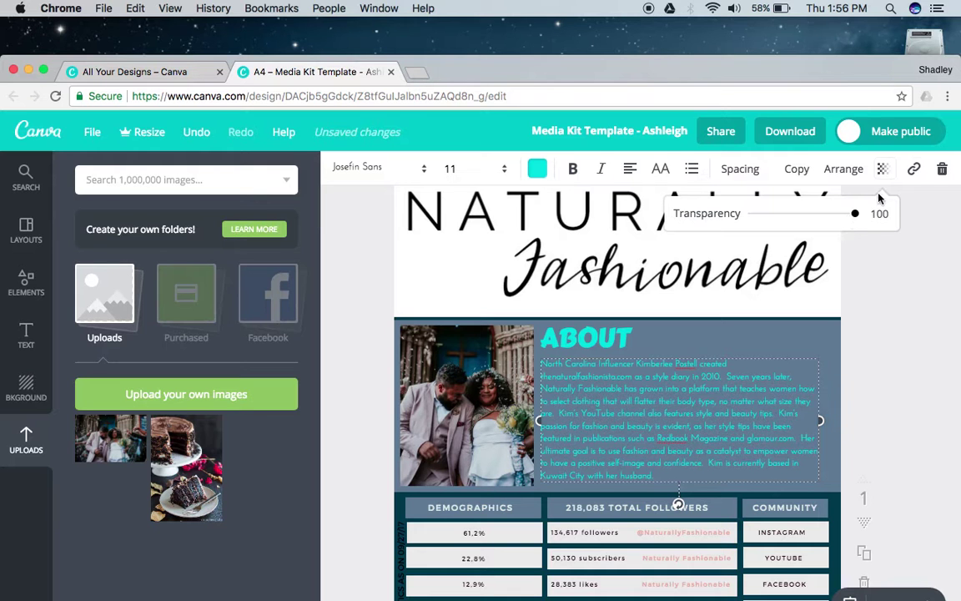
left_click(914, 170)
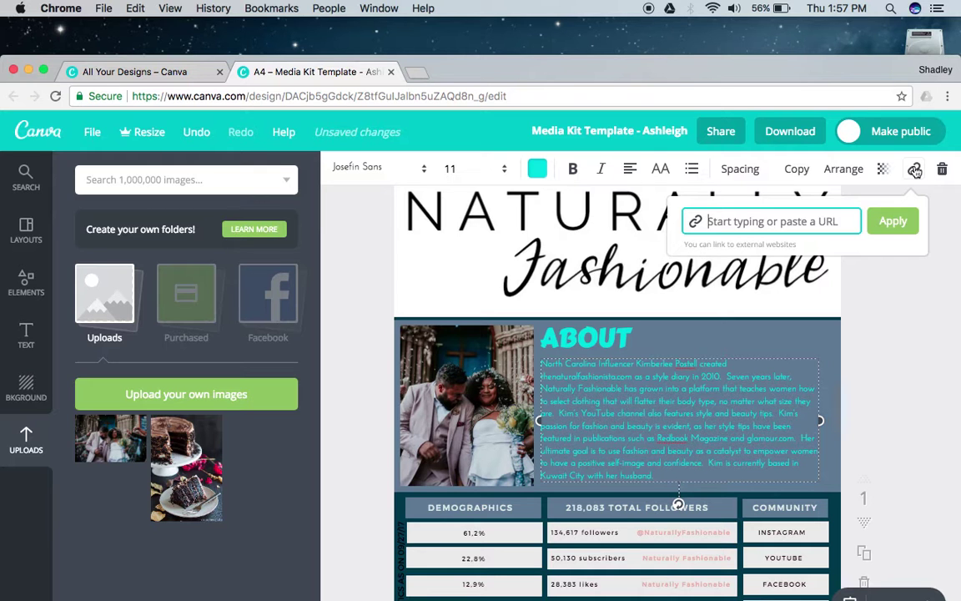
left_click(915, 169)
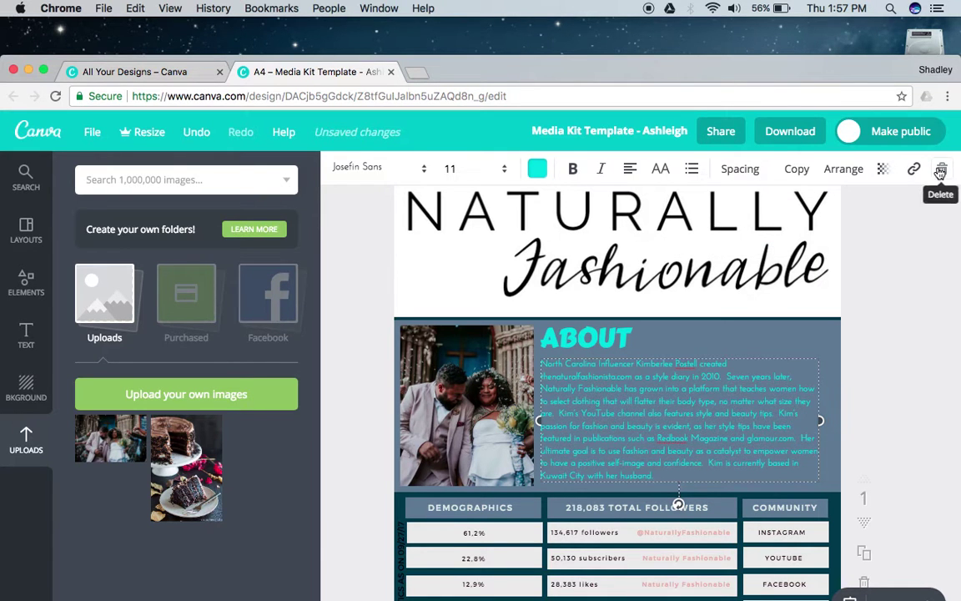
Try deleting the ABOUT paragraph, undo the deletion and deselect the text.
left_click(940, 170)
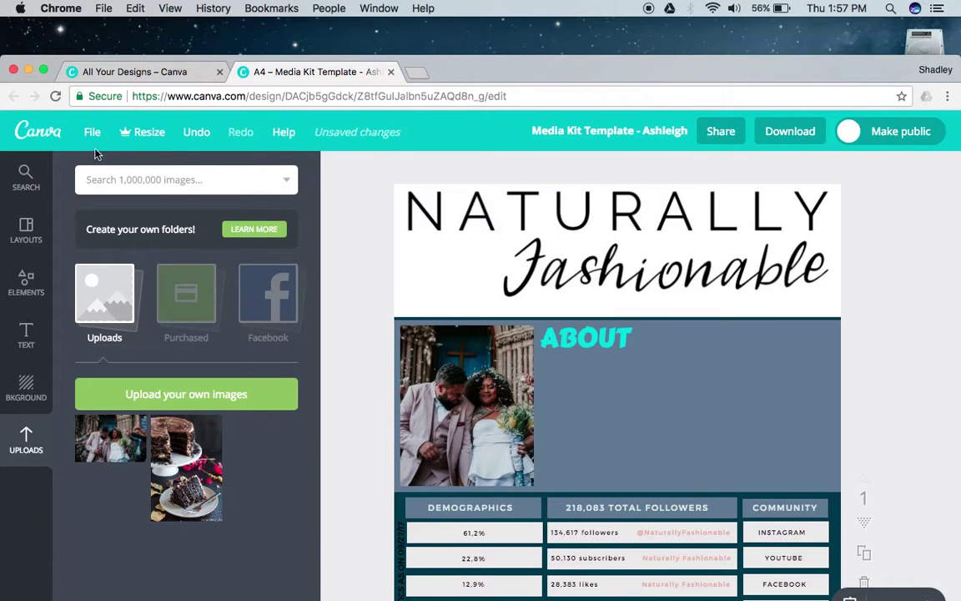
left_click(205, 140)
left_click(251, 133)
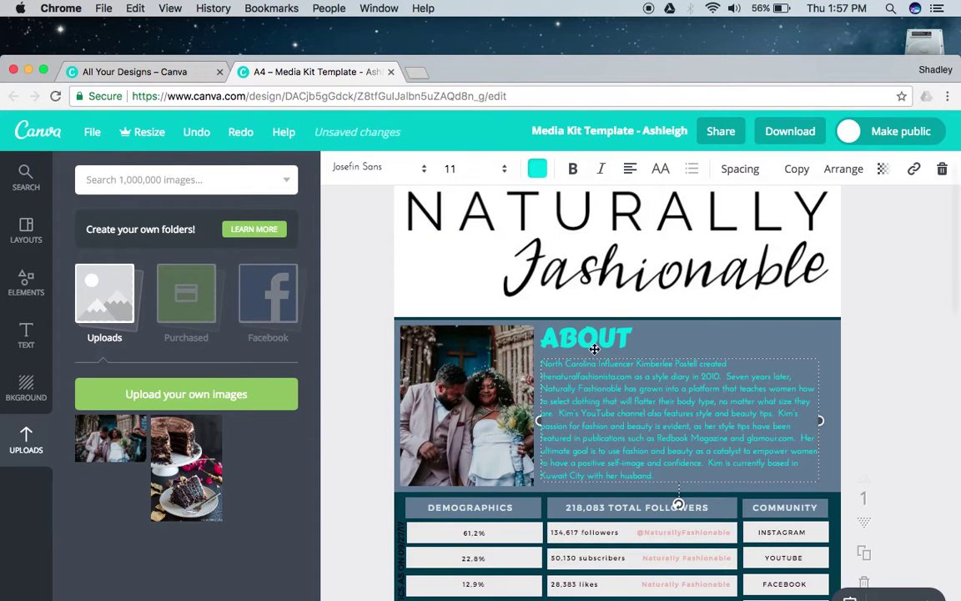
left_click(927, 340)
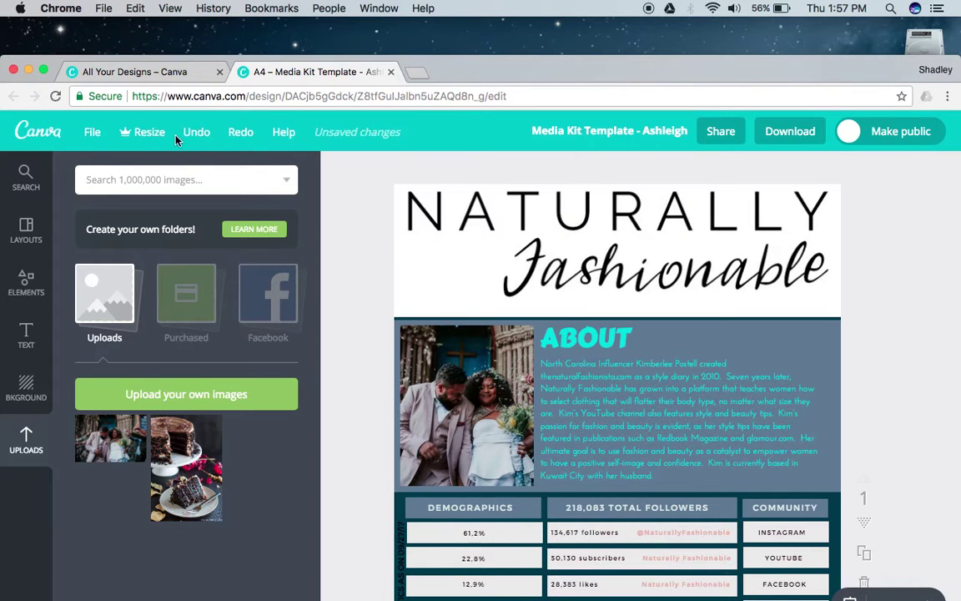
View the design's save and copy options, and visit the Canva Help Center before returning to the design.
left_click(92, 134)
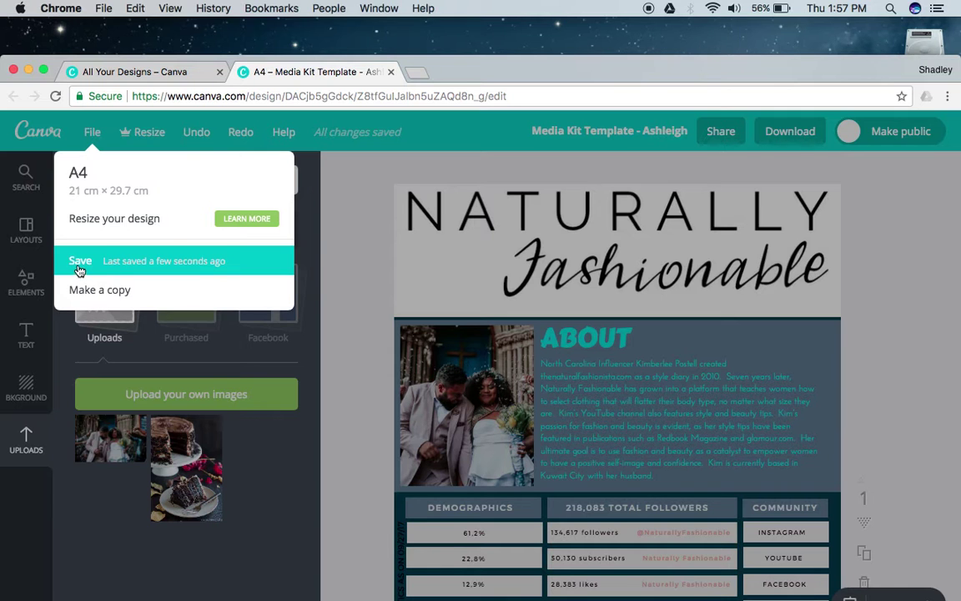
left_click(91, 143)
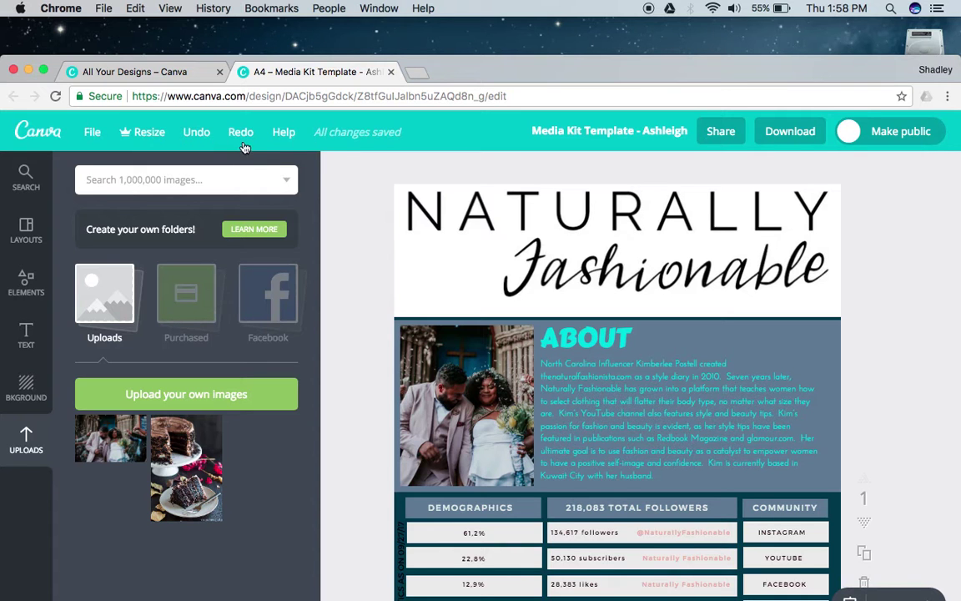
left_click(285, 133)
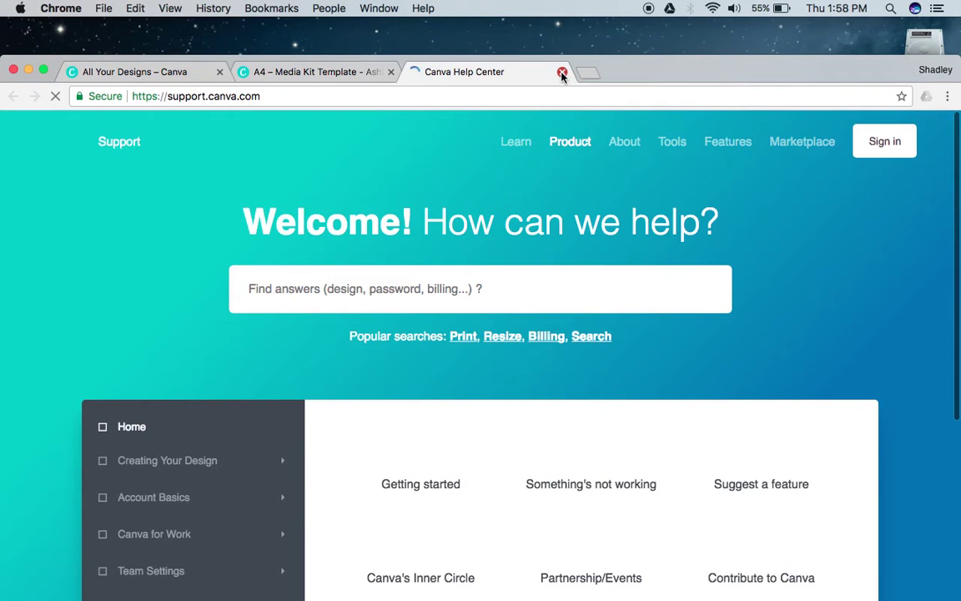
left_click(562, 75)
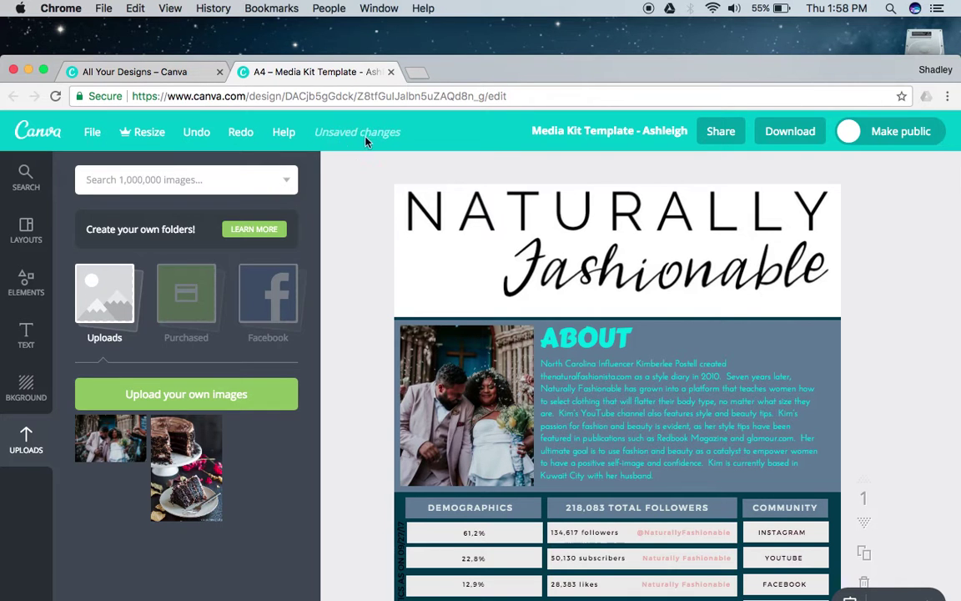
Save the media kit design manually.
left_click(92, 133)
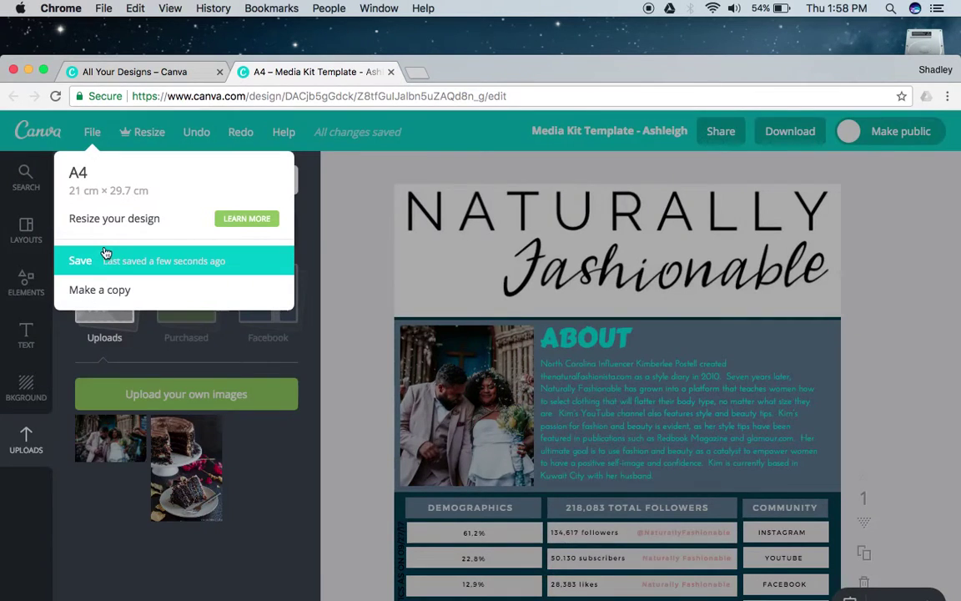
left_click(106, 250)
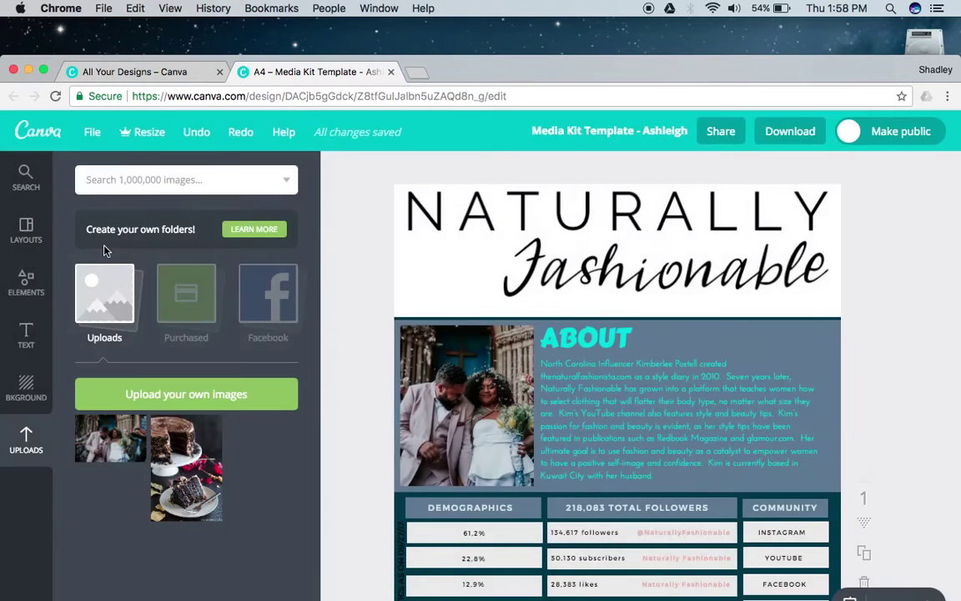
Rename the design by appending "October 2017" to its existing title.
left_click(598, 133)
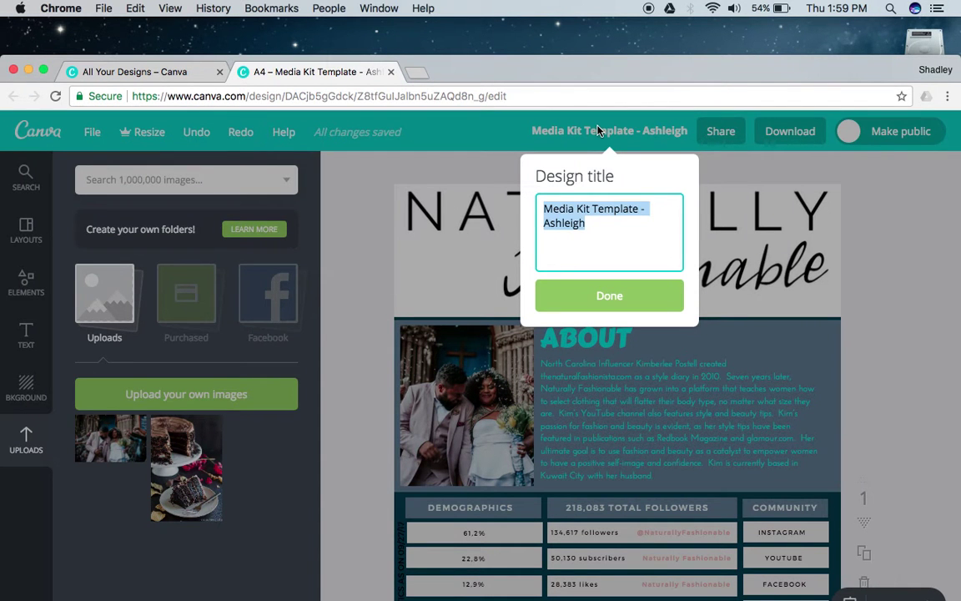
left_click(597, 223)
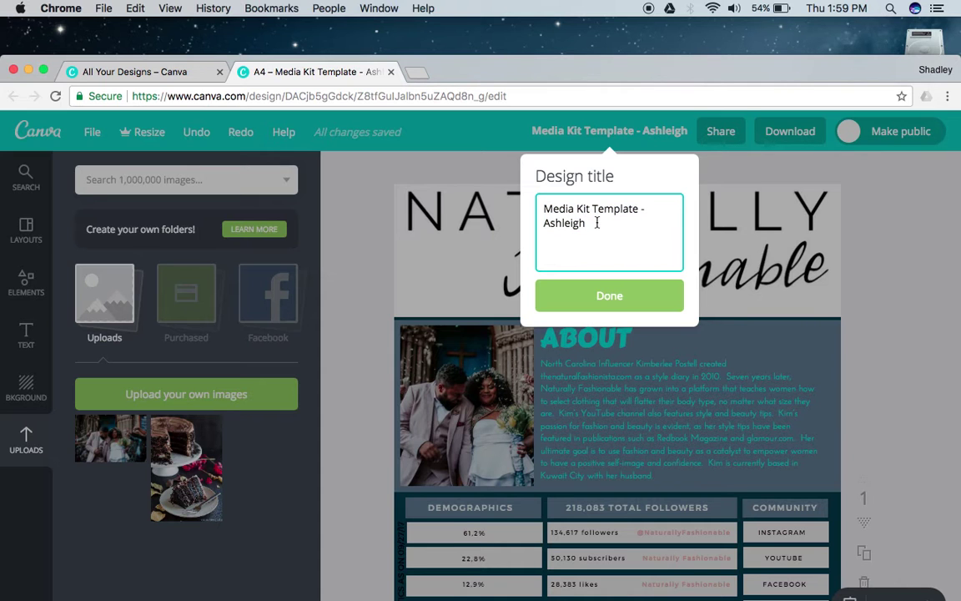
key("BackSpace")
key("BackSpace")
type("October 2017")
left_click(656, 305)
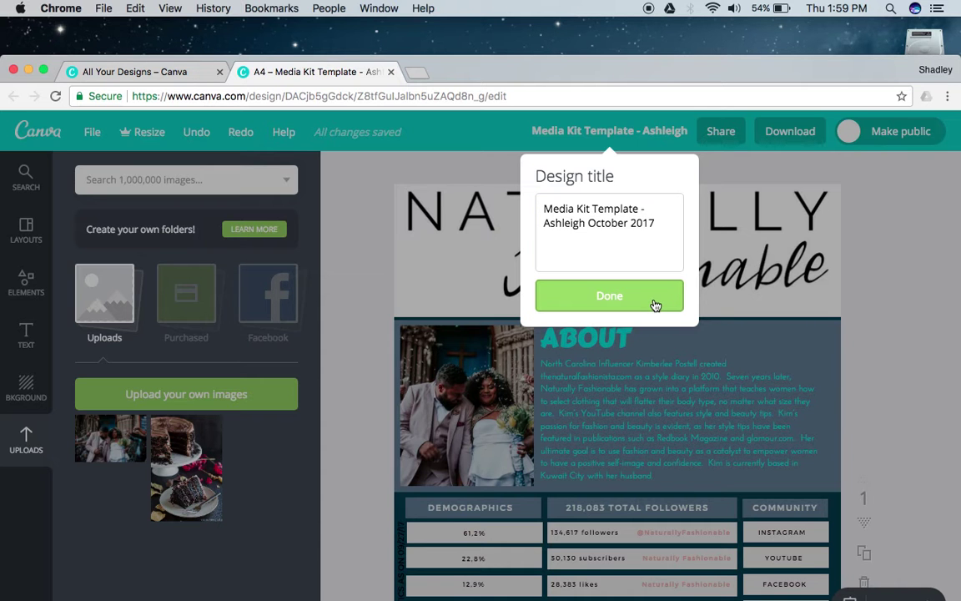
left_click(656, 306)
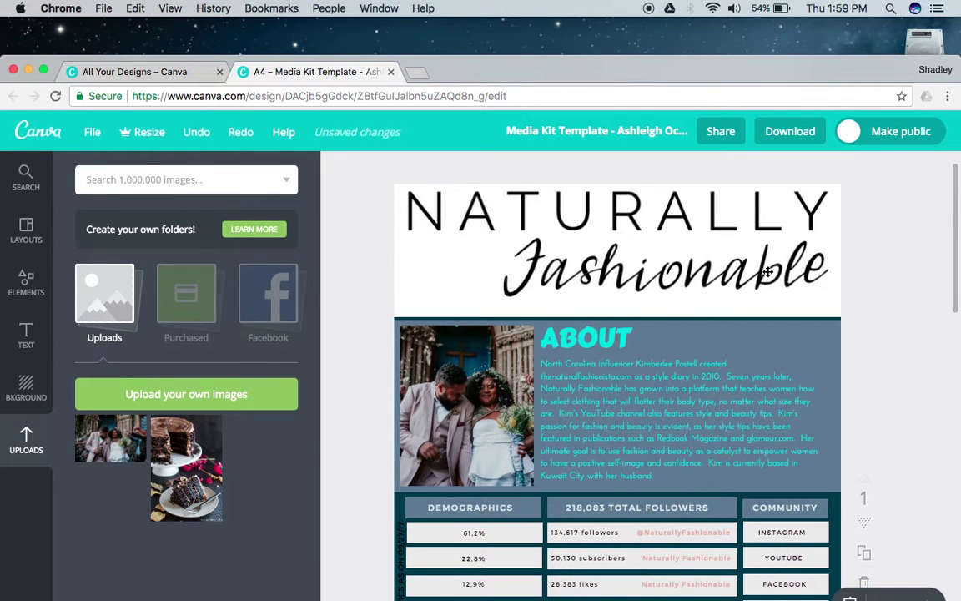
Download all pages of the design as PDF - Print without crop marks, and dismiss the mobile app promotion.
left_click(792, 134)
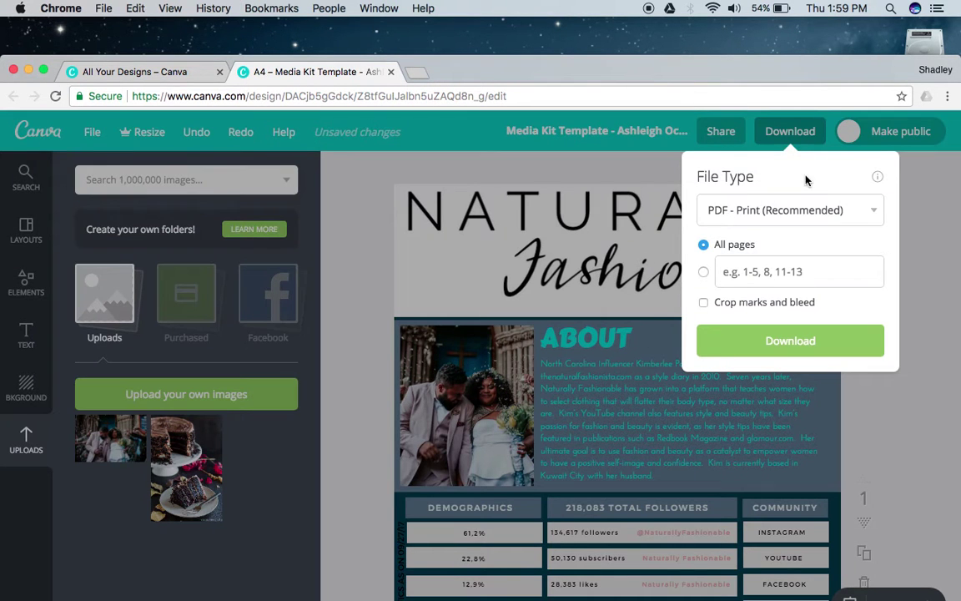
left_click(830, 214)
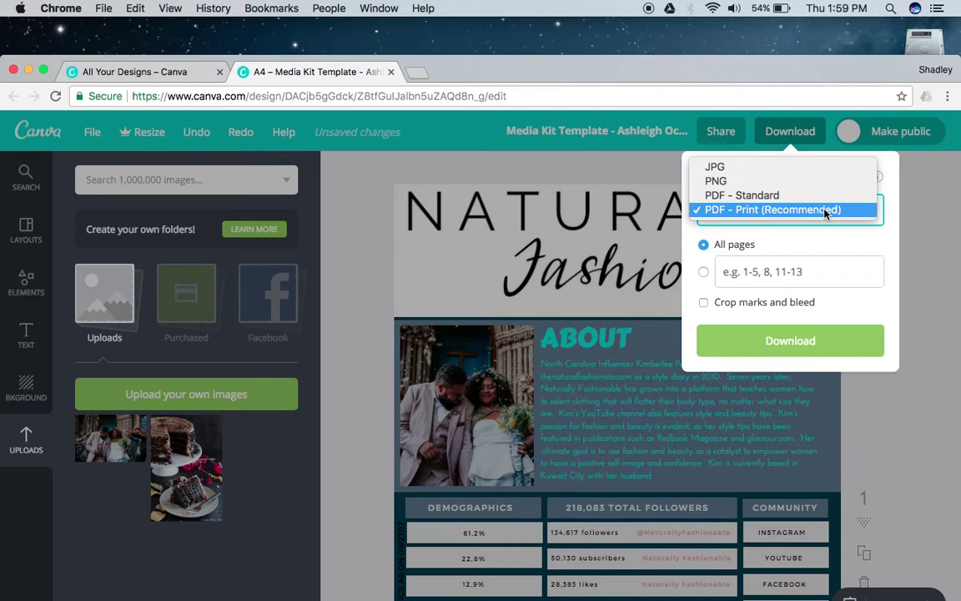
left_click(824, 210)
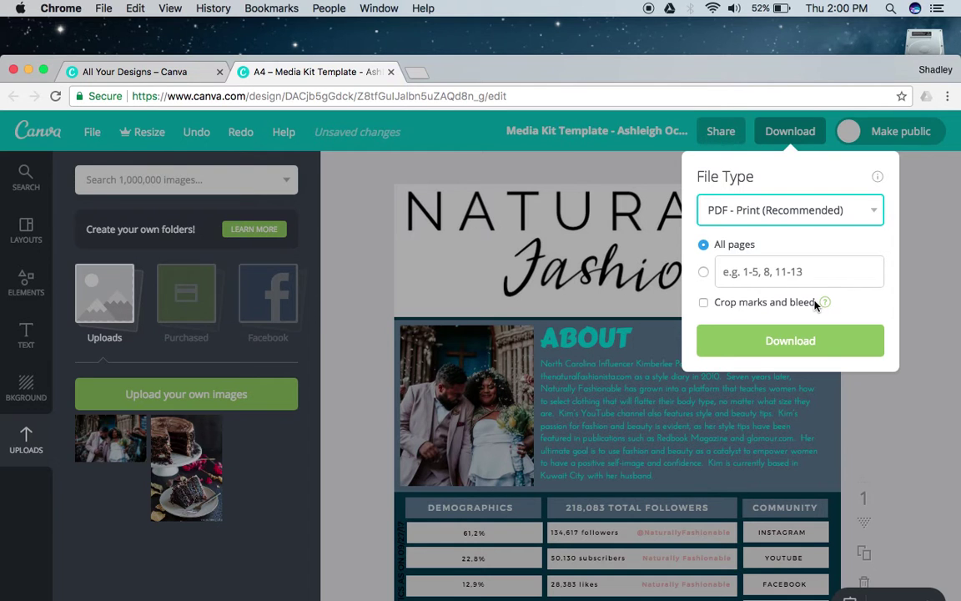
left_click(836, 352)
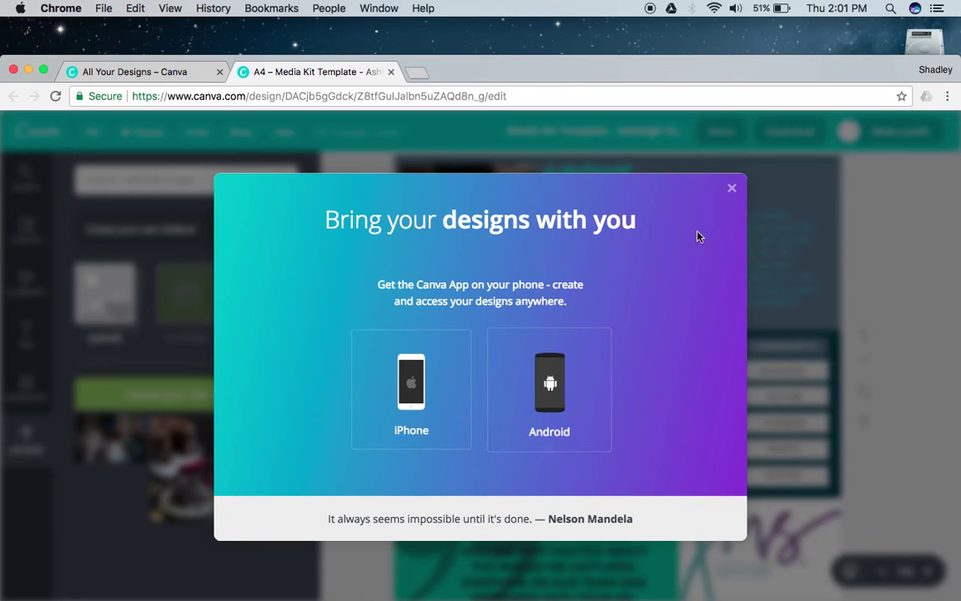
left_click(732, 190)
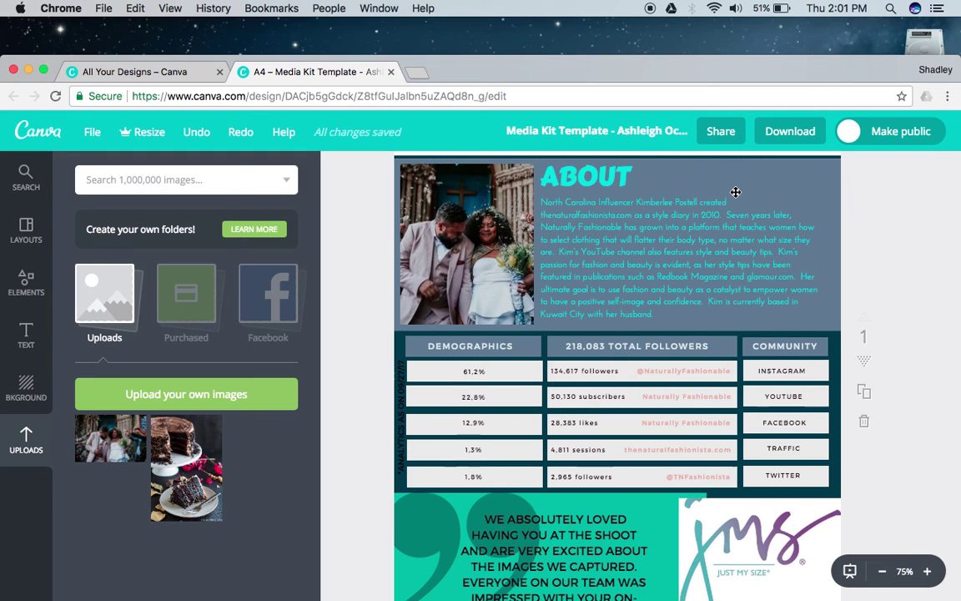
Minimise the browser window and show the list of available Wi-Fi networks.
left_click(28, 71)
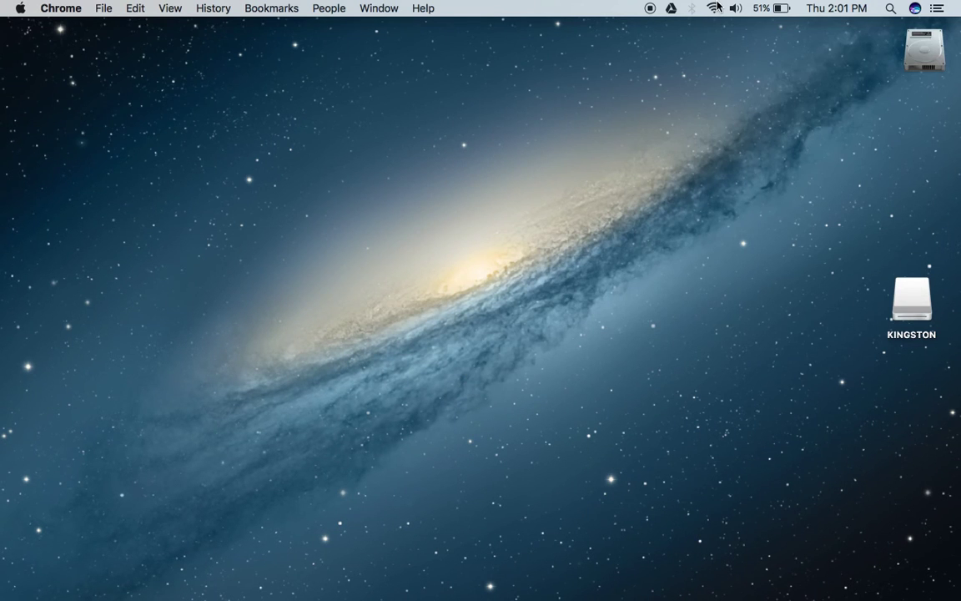
left_click(715, 8)
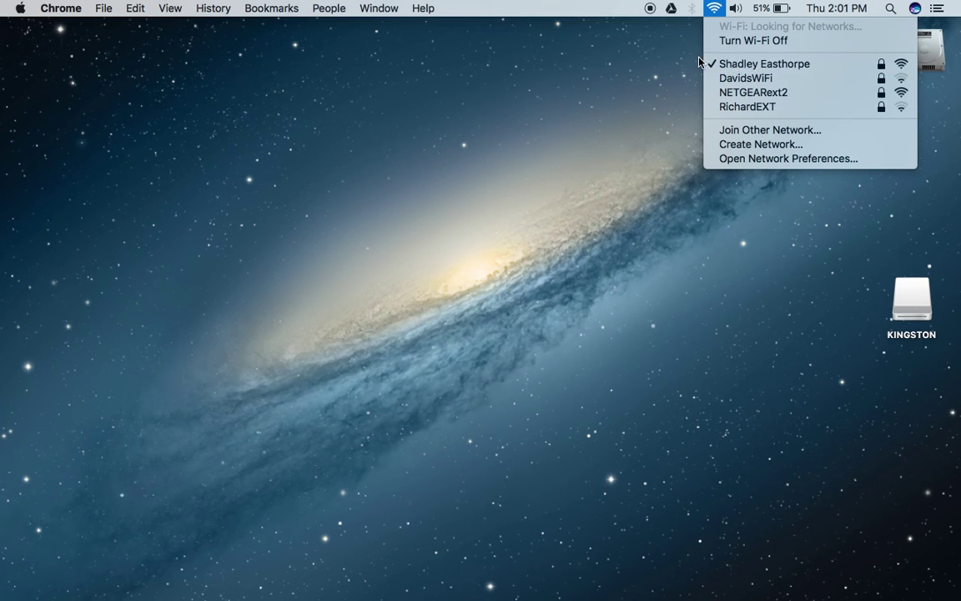